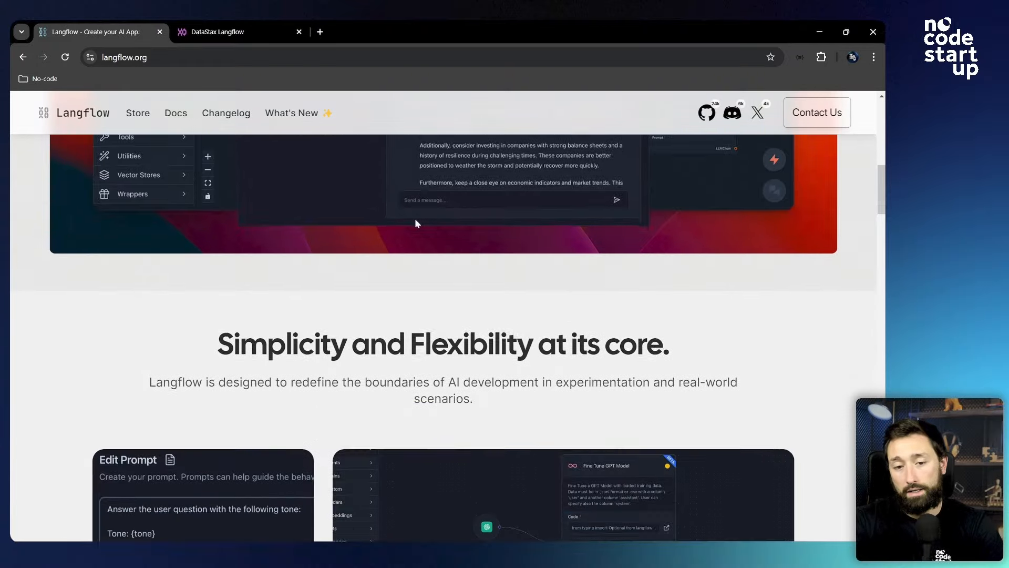
# Step: Read the Langflow homepage section on simplicity and flexibility, covering prompt variables, fine-tuning, group components and custom components
pyautogui.doubleClick(284, 238)
pyautogui.doubleClick(492, 242)
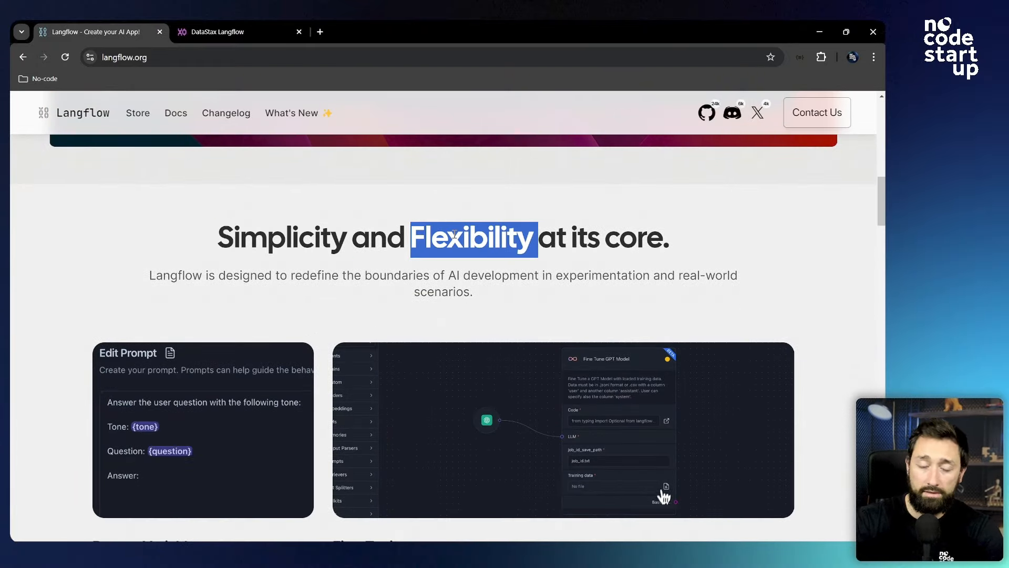
pyautogui.scroll(-2, 453, 232)
pyautogui.scroll(1, 437, 249)
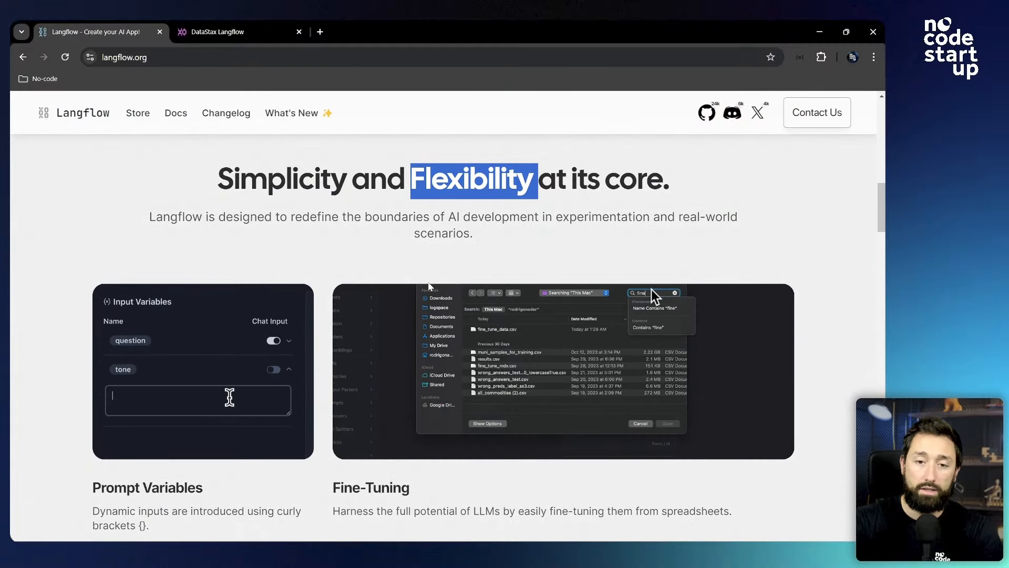
pyautogui.scroll(-2, 429, 286)
pyautogui.moveTo(101, 372); pyautogui.dragTo(195, 372)
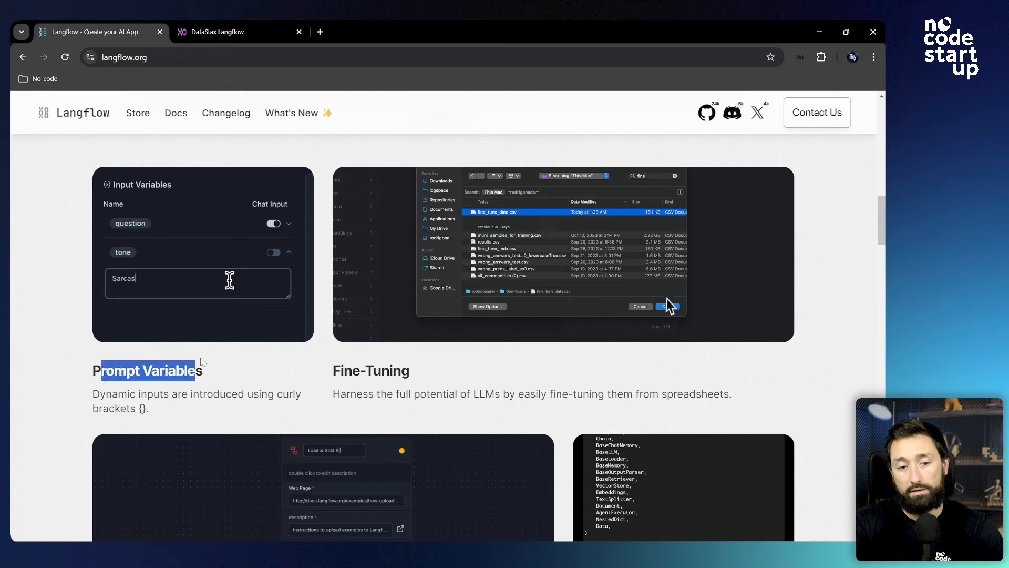
pyautogui.scroll(-3, 497, 307)
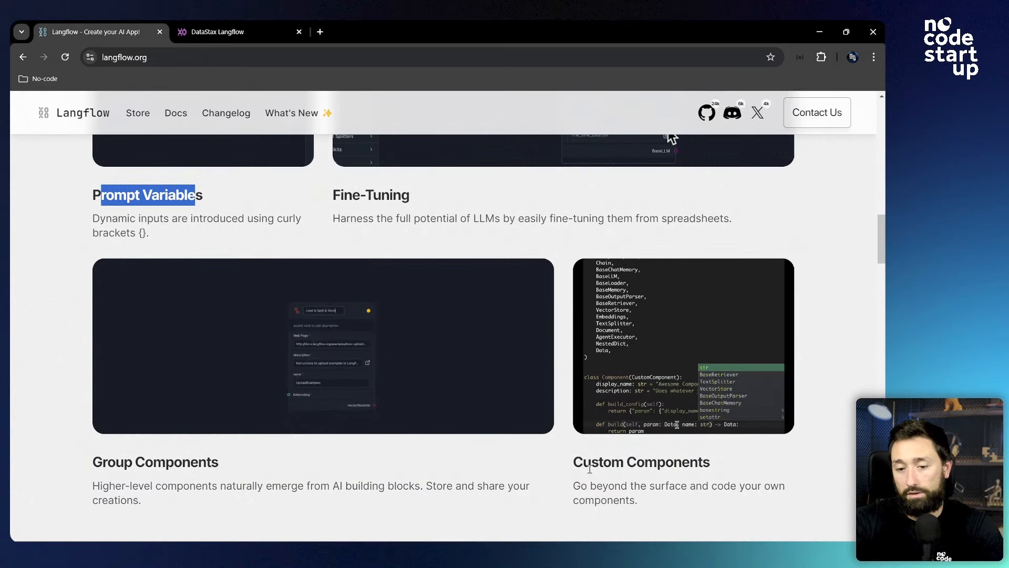
pyautogui.moveTo(603, 462); pyautogui.dragTo(674, 462)
pyautogui.scroll(-2, 703, 458)
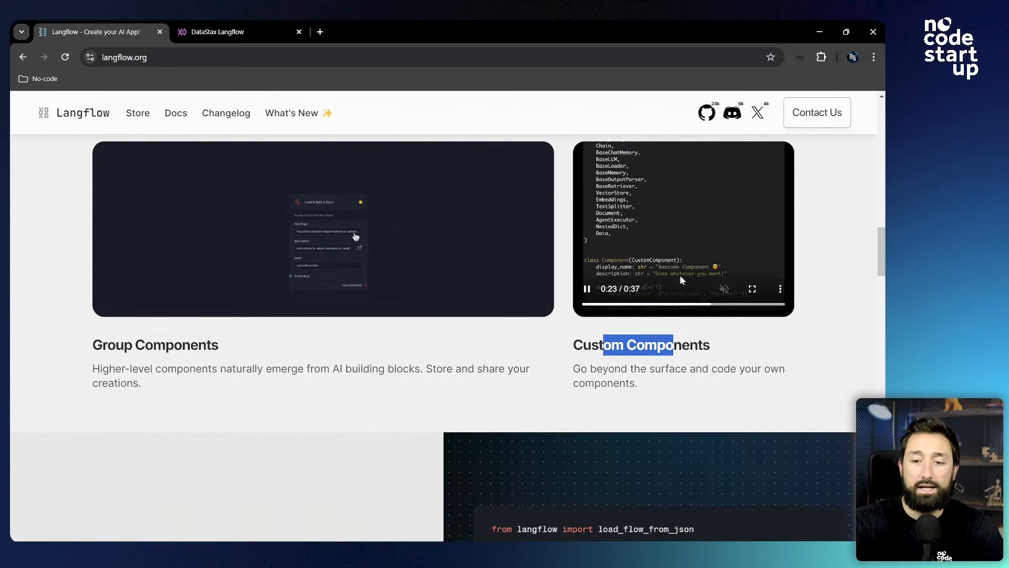
# Step: Read the homepage sections about going beyond the UI and logic and about Langflow being Python based
pyautogui.scroll(-4, 680, 276)
pyautogui.moveTo(96, 325); pyautogui.dragTo(242, 329)
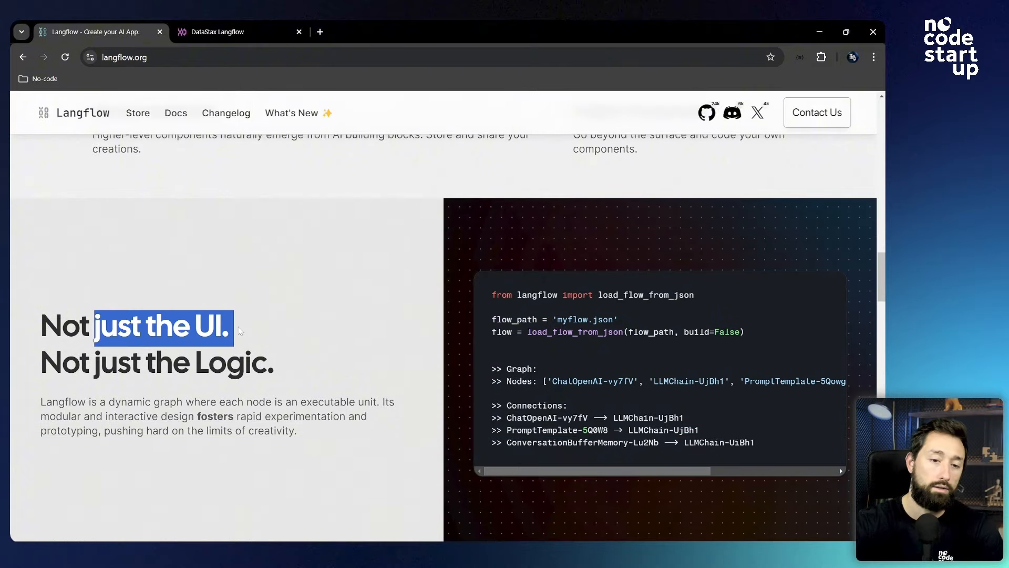
pyautogui.doubleClick(238, 354)
pyautogui.scroll(-2, 280, 341)
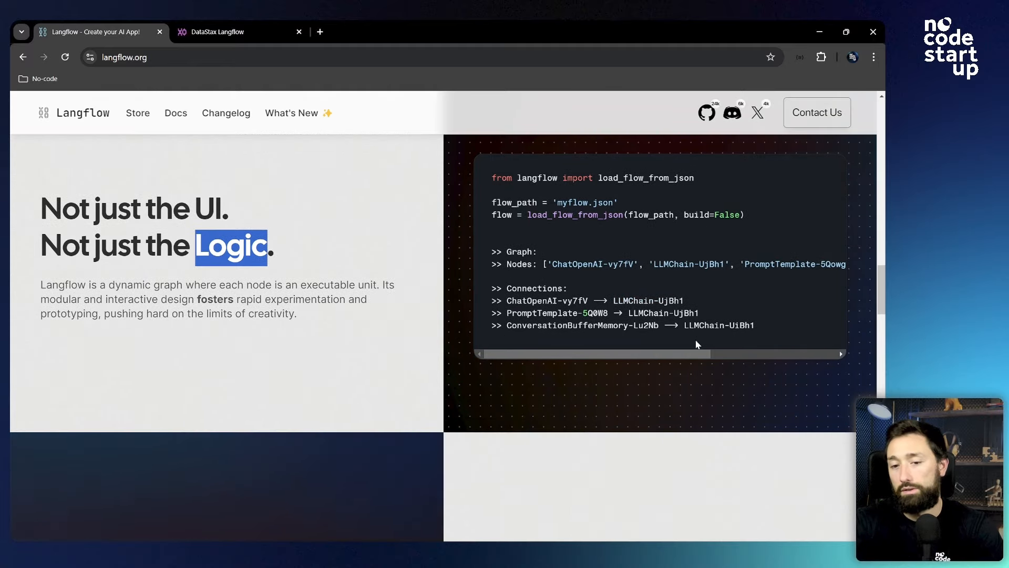
pyautogui.scroll(-5, 593, 360)
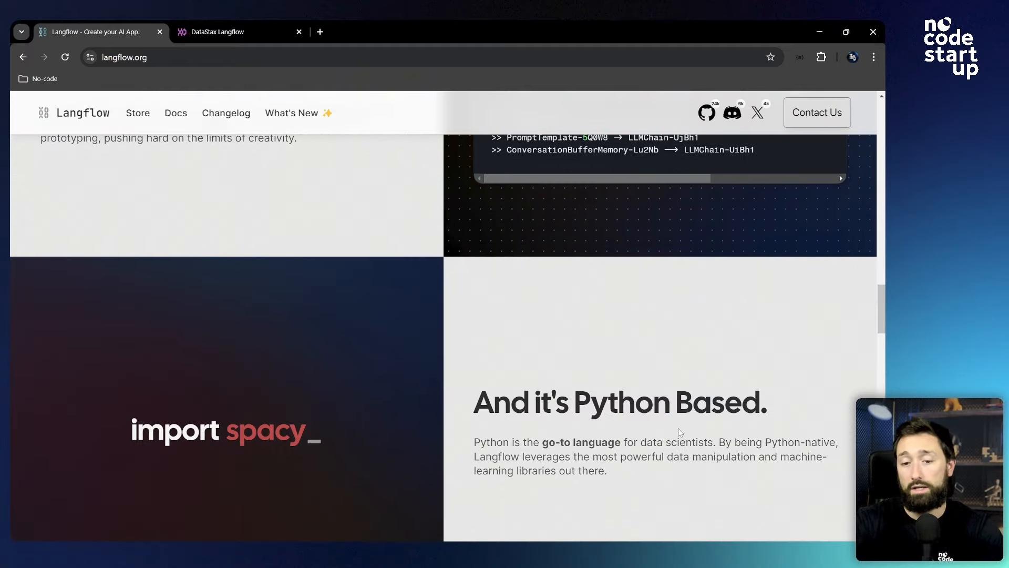
pyautogui.doubleClick(640, 288)
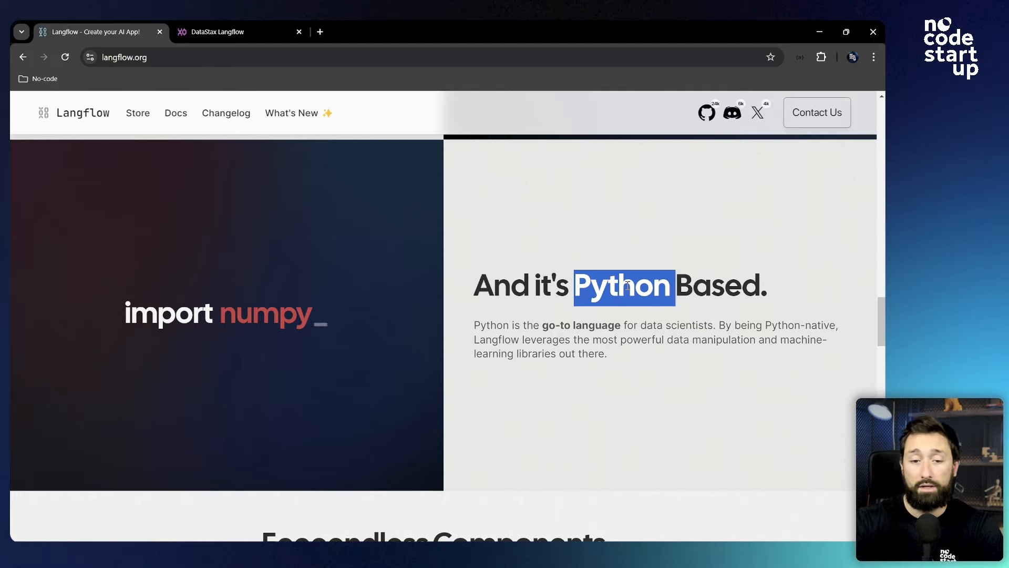
# Step: Review the homepage's components, integrations and Built with Langflow sections, and return to the beginning of the page
pyautogui.scroll(-5, 475, 397)
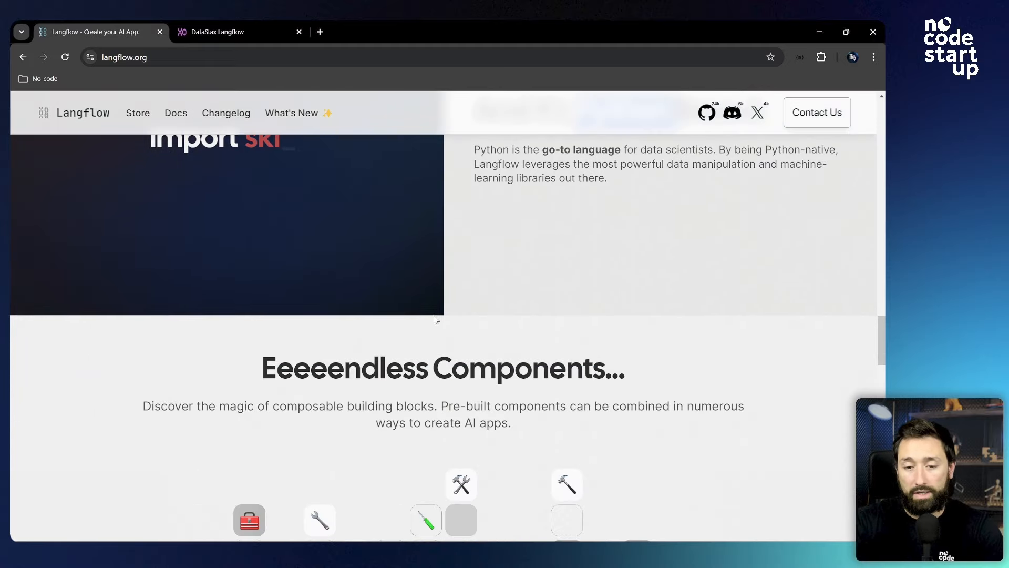
pyautogui.scroll(-7, 575, 348)
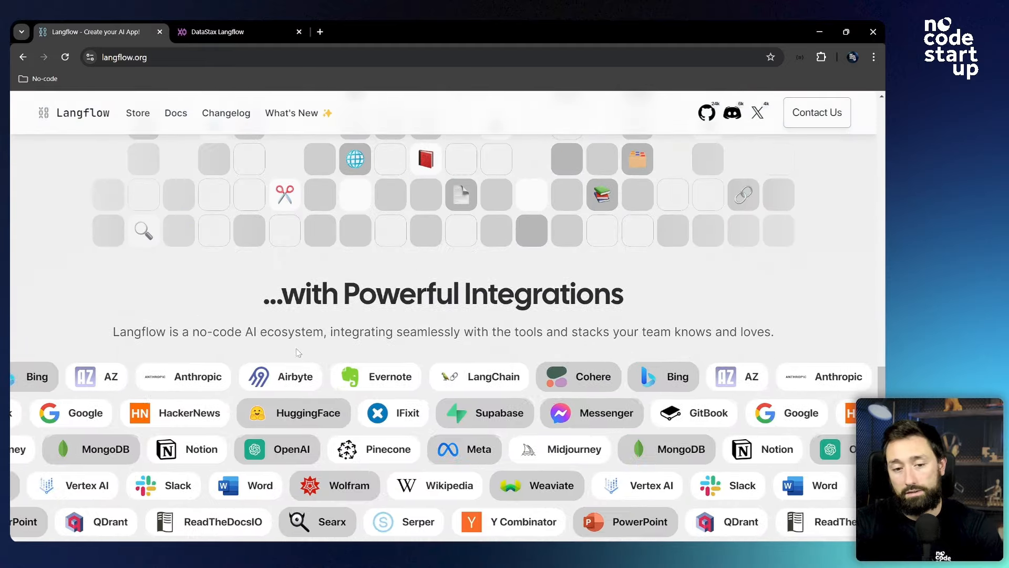
pyautogui.moveTo(360, 295); pyautogui.dragTo(610, 302)
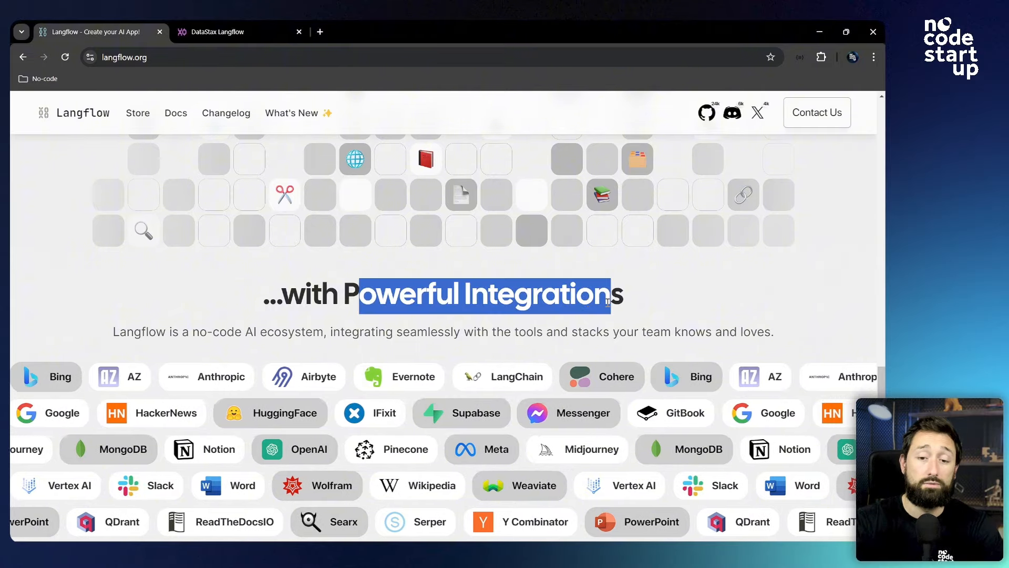
pyautogui.click(609, 302)
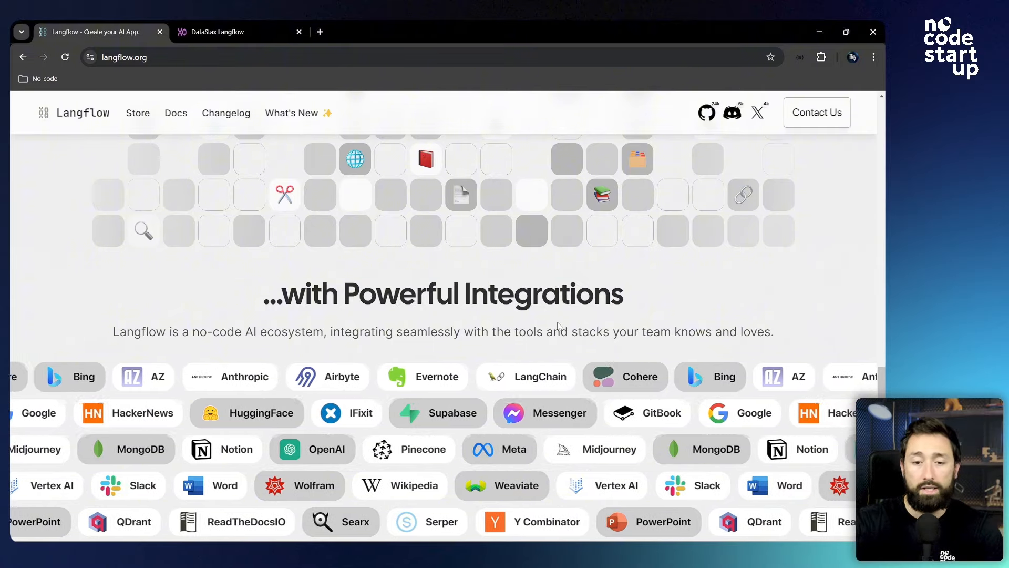
pyautogui.scroll(-2, 559, 326)
pyautogui.scroll(-5, 525, 315)
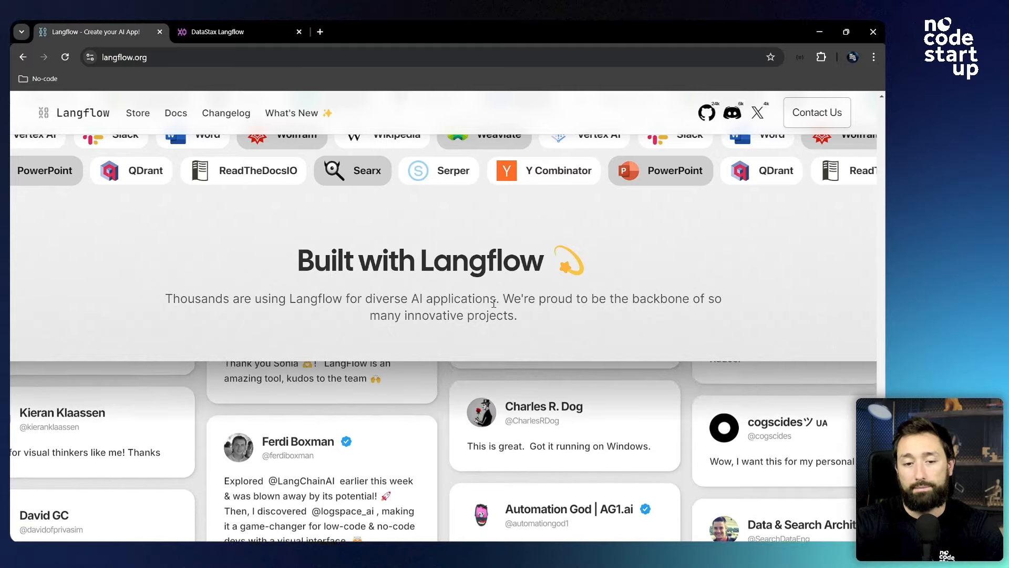
pyautogui.scroll(4, 640, 421)
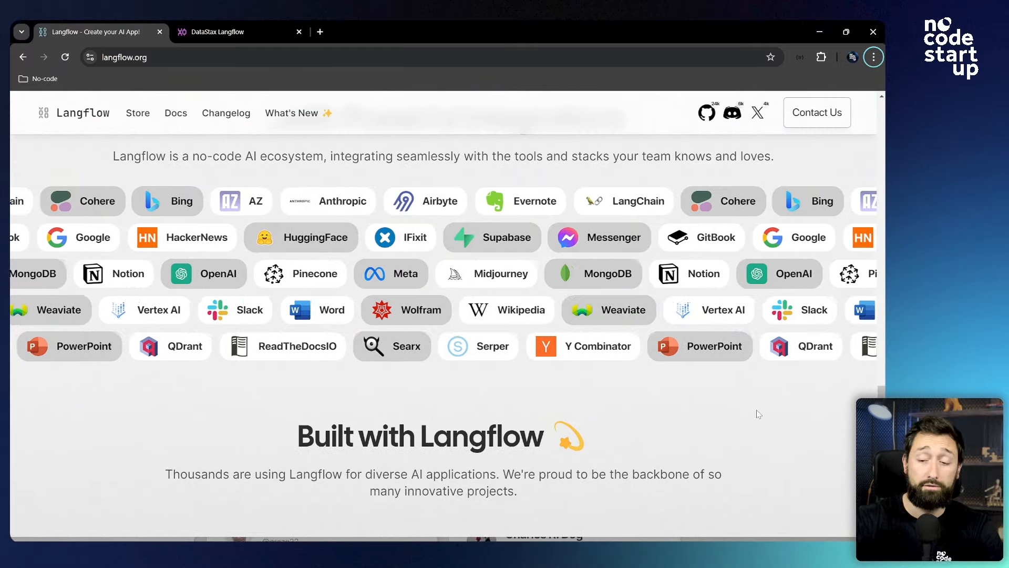
pyautogui.moveTo(881, 419); pyautogui.dragTo(881, 132)
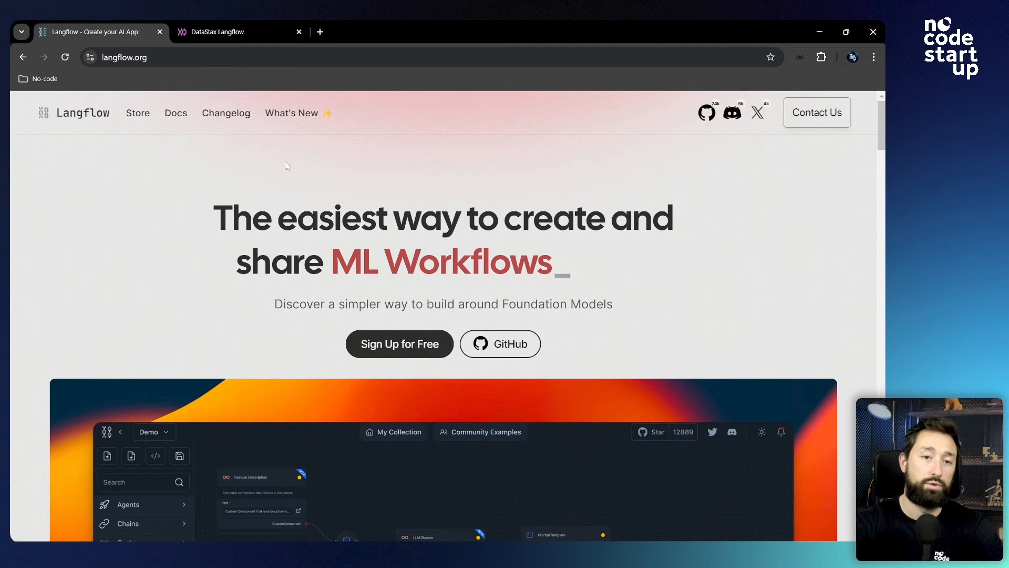
# Step: Switch to the DataStax Langflow page and view the products offered in its product switcher
pyautogui.click(241, 32)
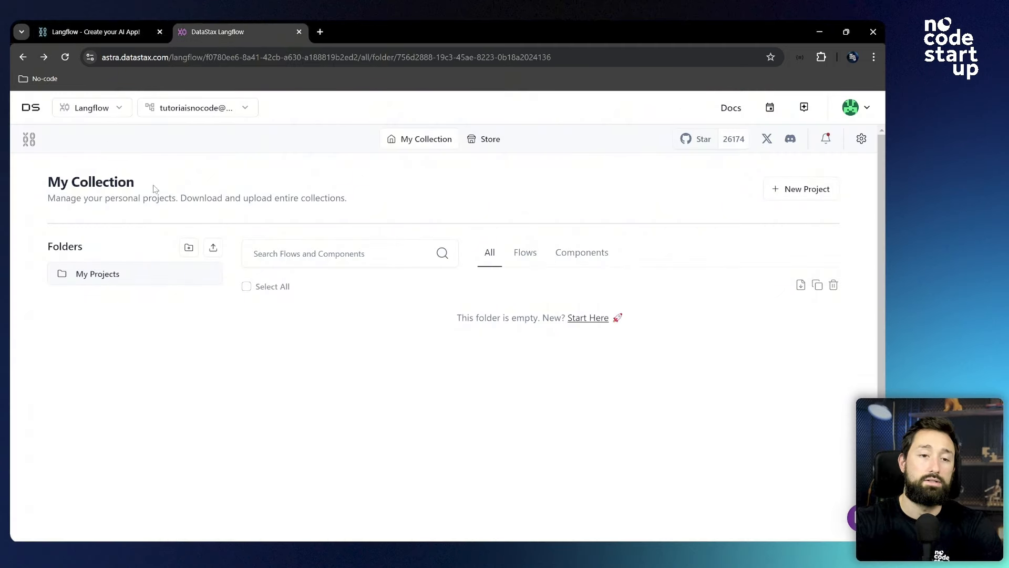
pyautogui.click(123, 114)
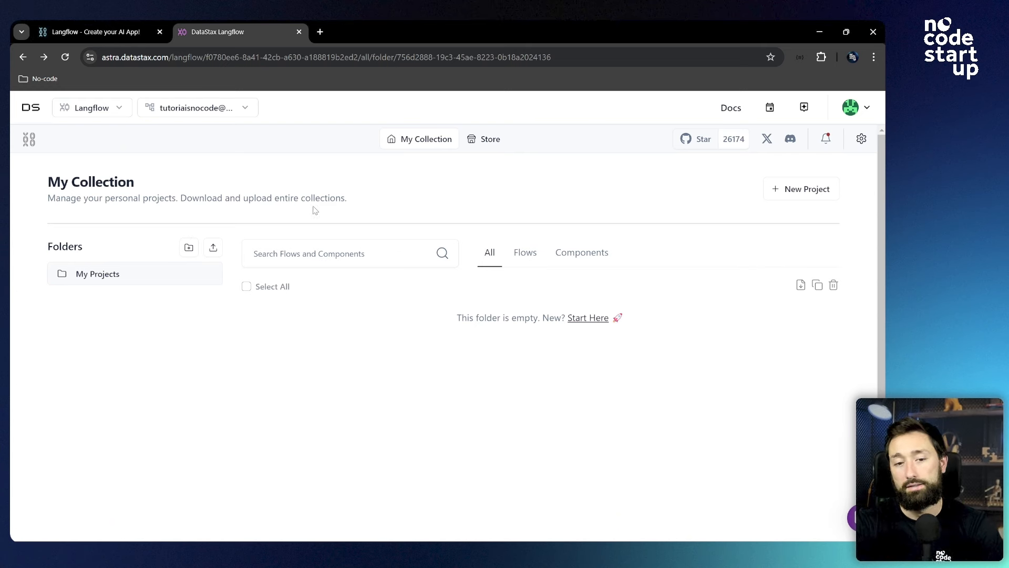
pyautogui.click(117, 36)
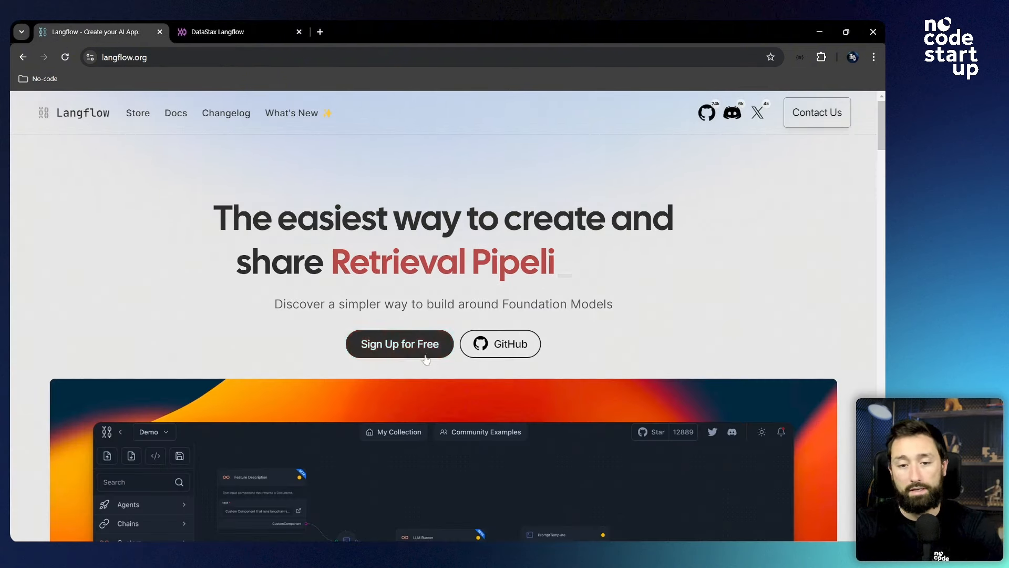
pyautogui.click(215, 28)
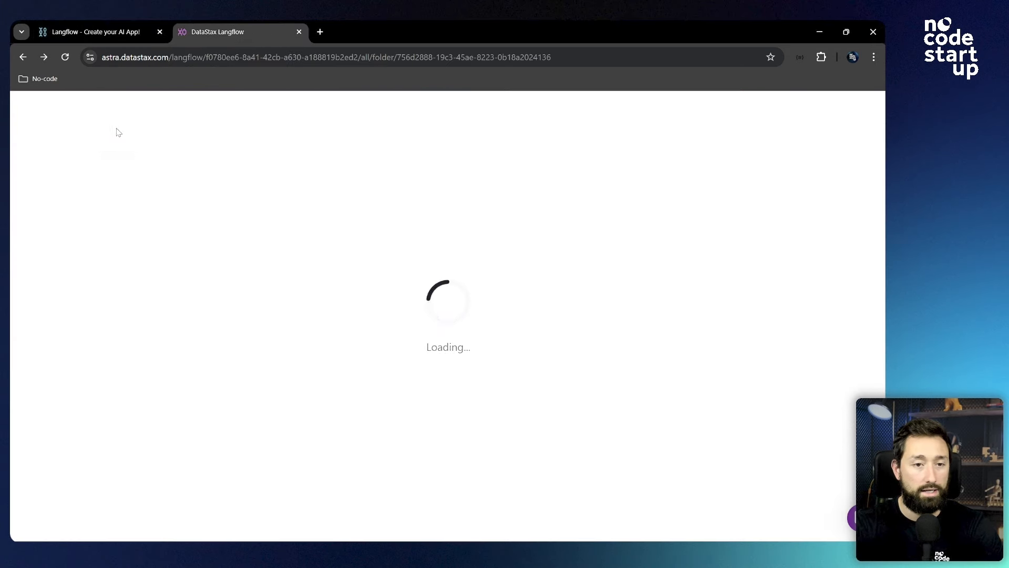
pyautogui.click(109, 112)
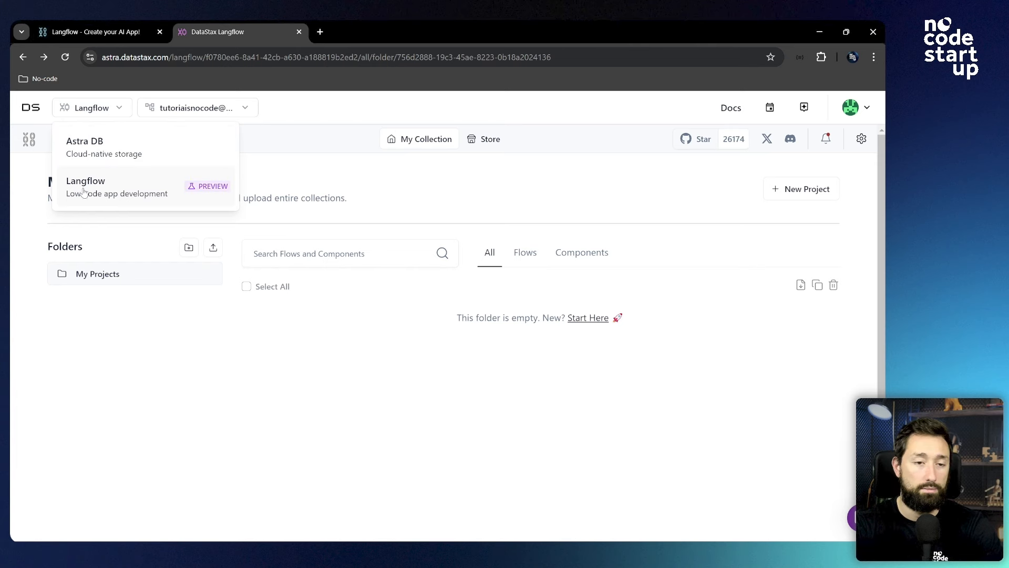
pyautogui.click(216, 382)
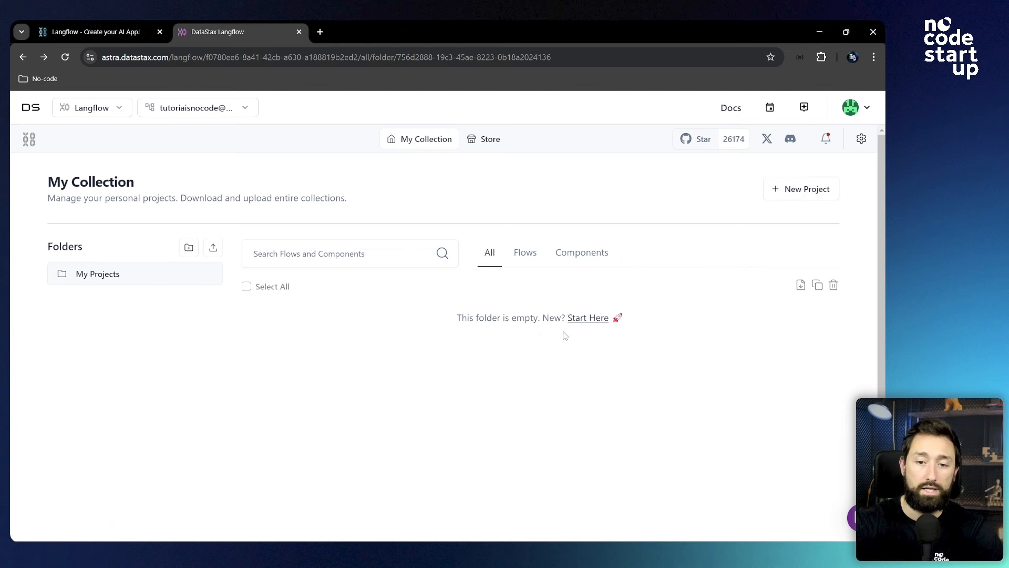
# Step: Create a new flow from the Basic Prompting (Hello, World) template after browsing the available templates
pyautogui.click(581, 320)
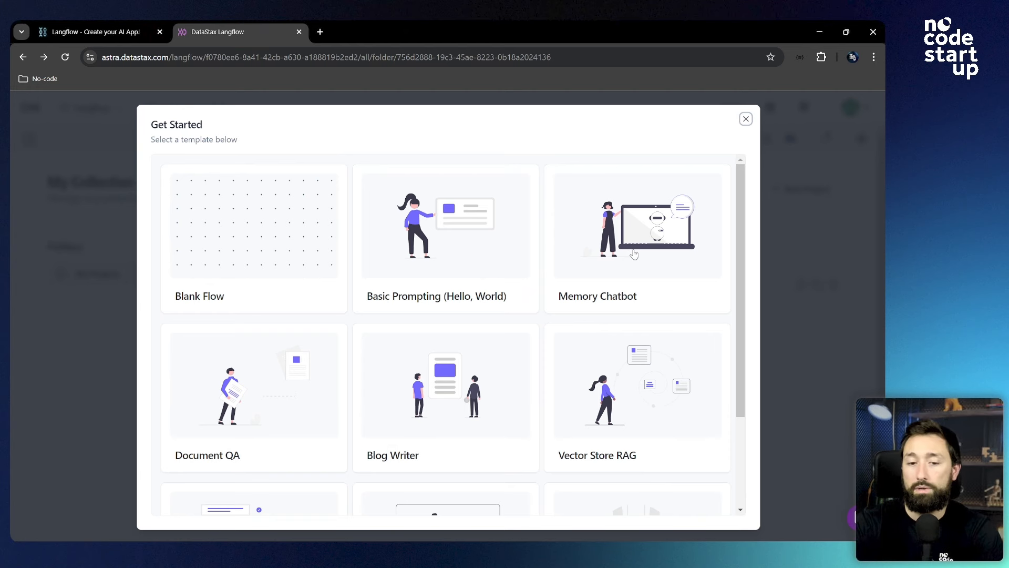
pyautogui.scroll(-2, 623, 273)
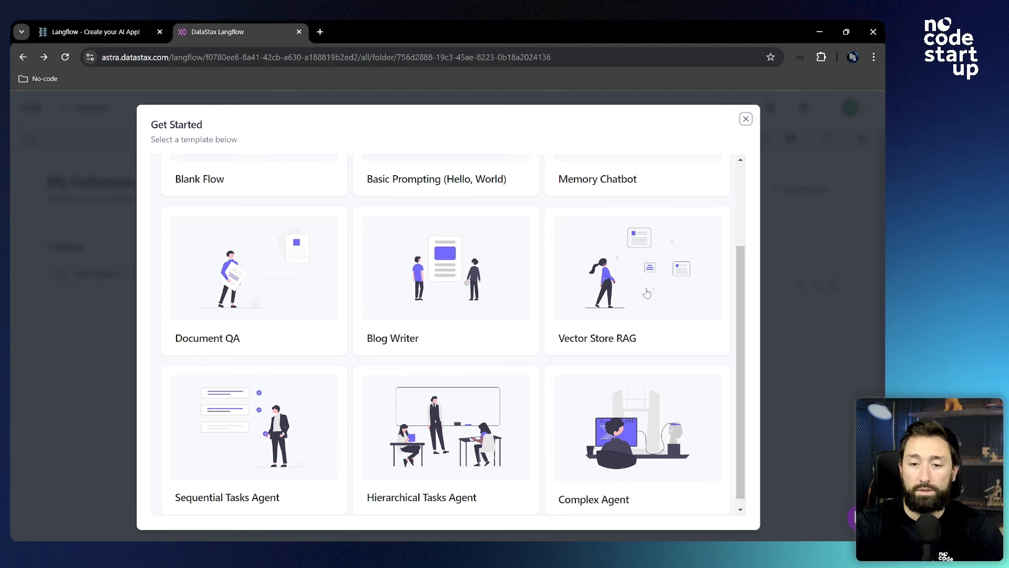
pyautogui.scroll(-1, 647, 310)
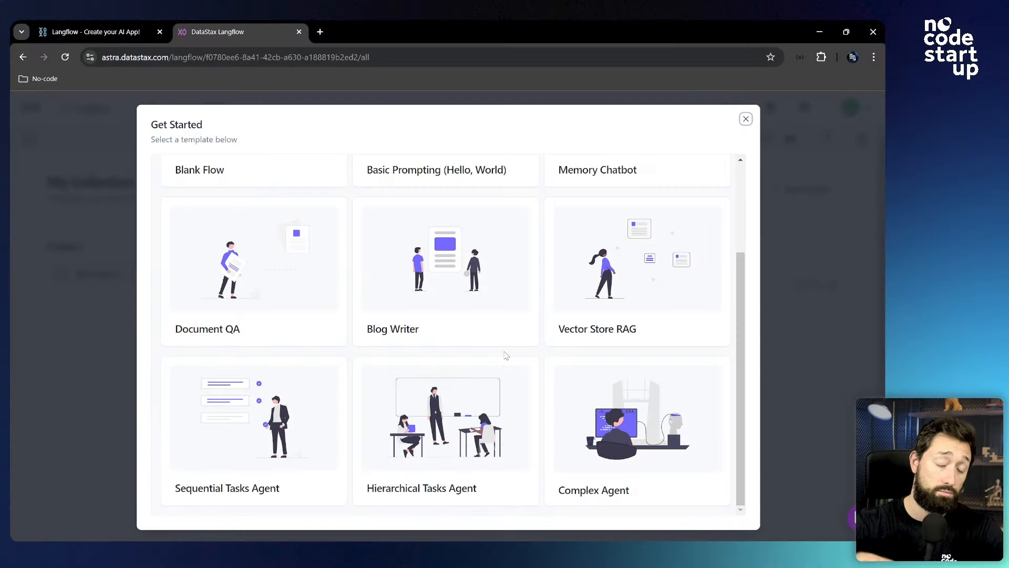
pyautogui.scroll(3, 513, 320)
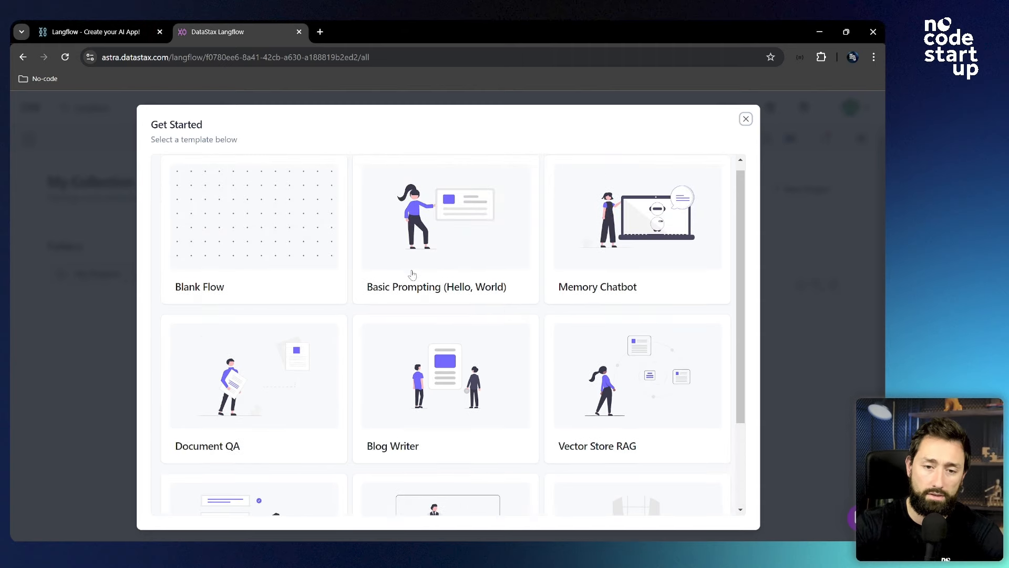
pyautogui.click(431, 232)
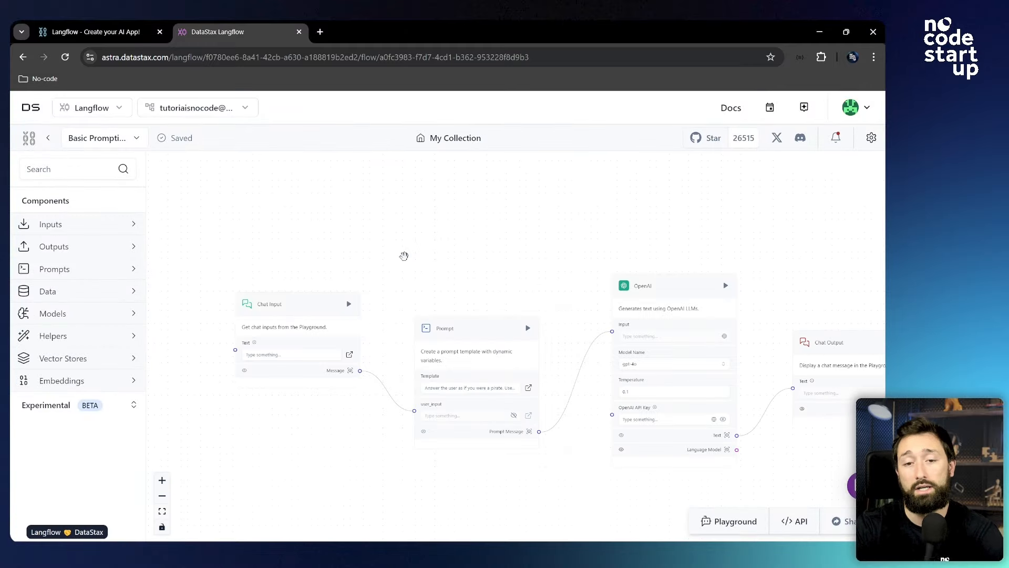
# Step: Examine the flow's Chat Input, Prompt, OpenAI and Chat Output components and the connections between them
pyautogui.scroll(-2, 262, 260)
pyautogui.scroll(1, 436, 305)
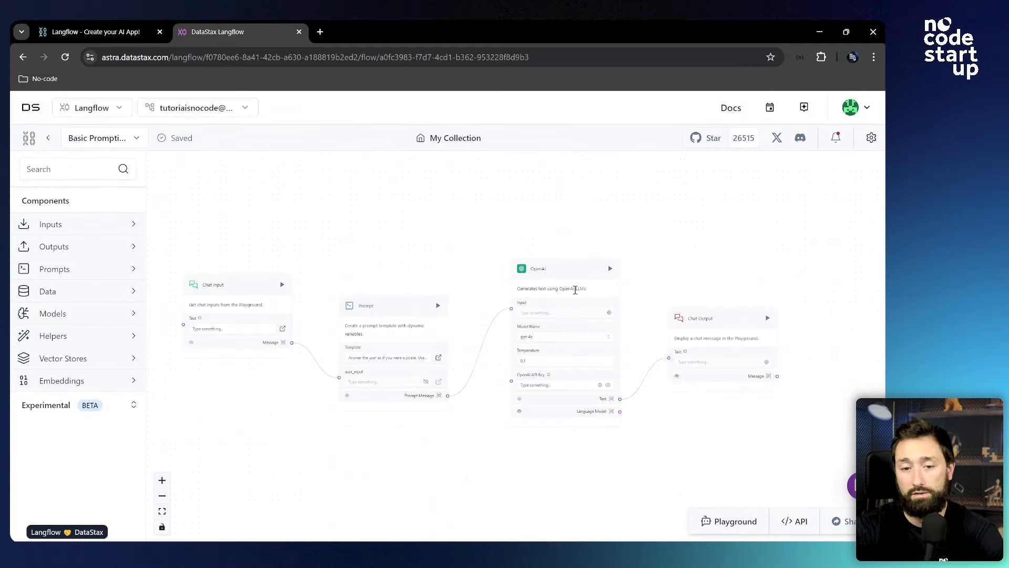
pyautogui.scroll(2, 255, 348)
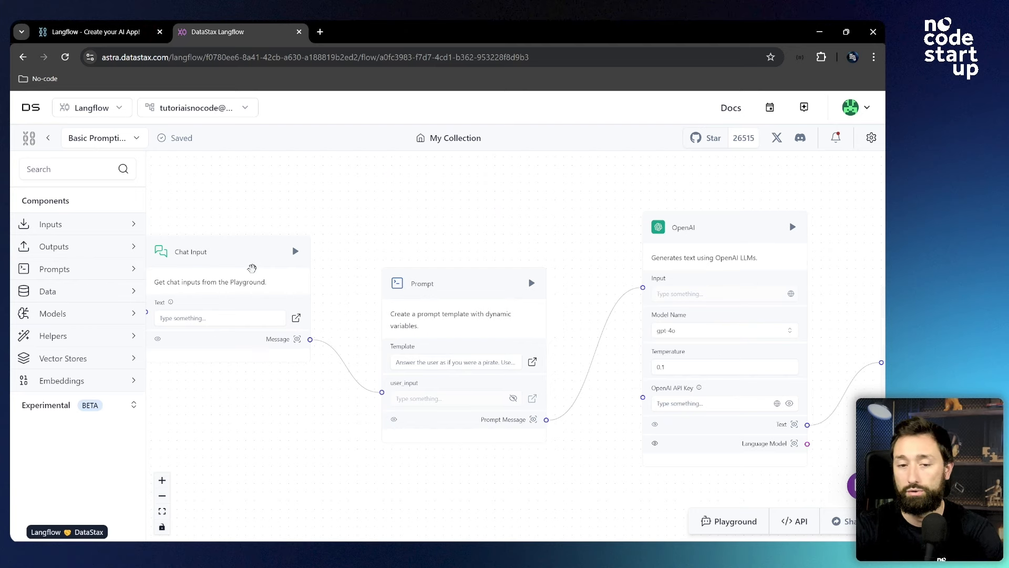
pyautogui.scroll(-2, 252, 291)
pyautogui.scroll(3, 478, 379)
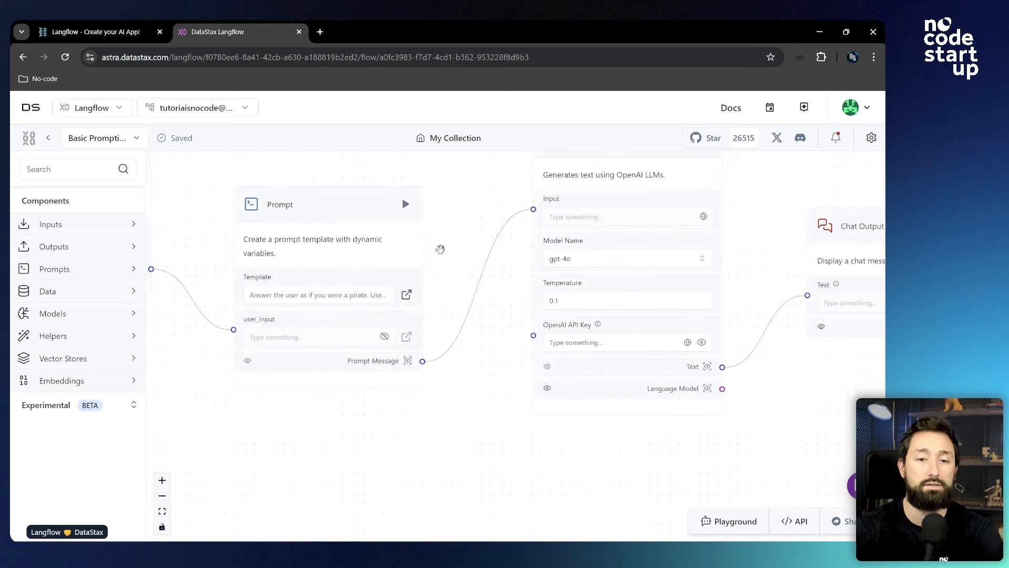
pyautogui.scroll(-2, 420, 231)
pyautogui.scroll(4, 371, 216)
pyautogui.scroll(2, 350, 238)
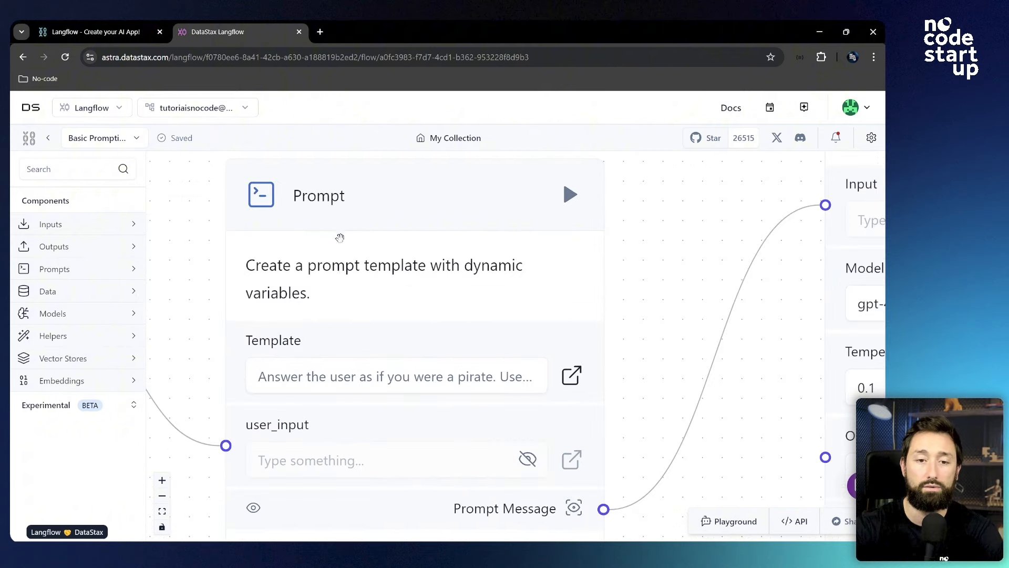
pyautogui.scroll(-3, 339, 308)
pyautogui.scroll(4, 531, 231)
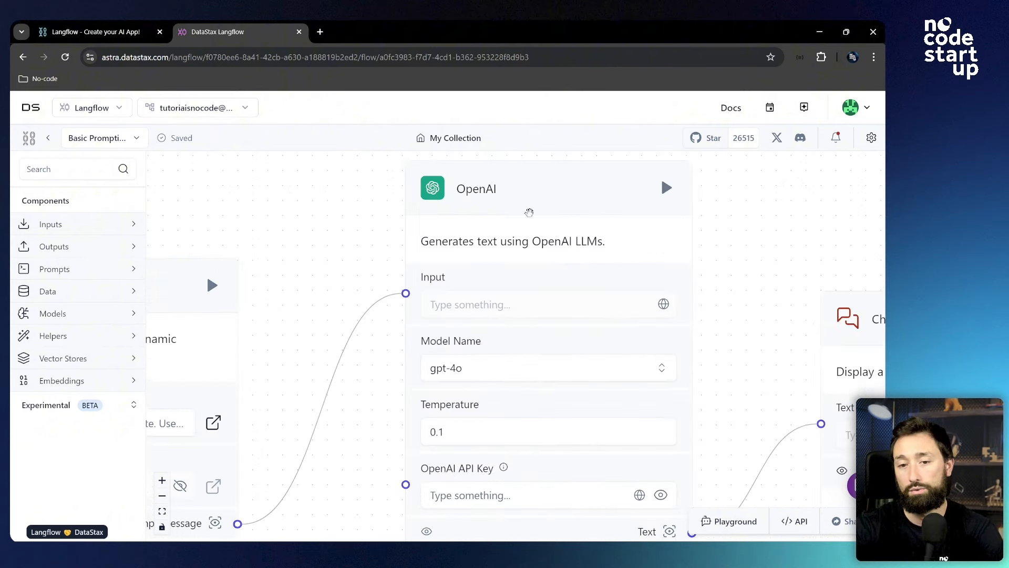
pyautogui.scroll(-2, 466, 228)
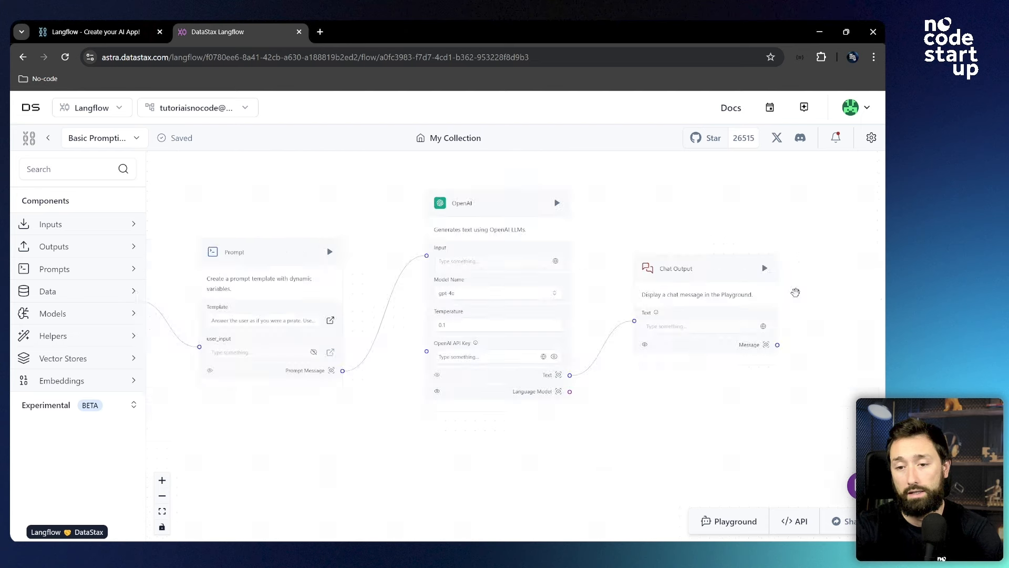
pyautogui.scroll(4, 796, 293)
pyautogui.scroll(-3, 802, 298)
pyautogui.scroll(-3, 801, 298)
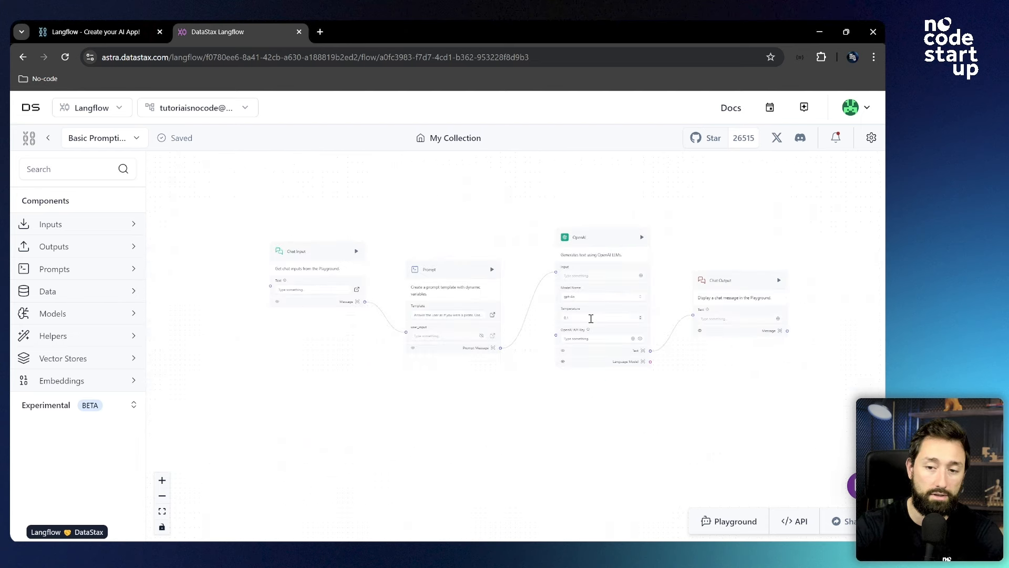
pyautogui.scroll(5, 289, 270)
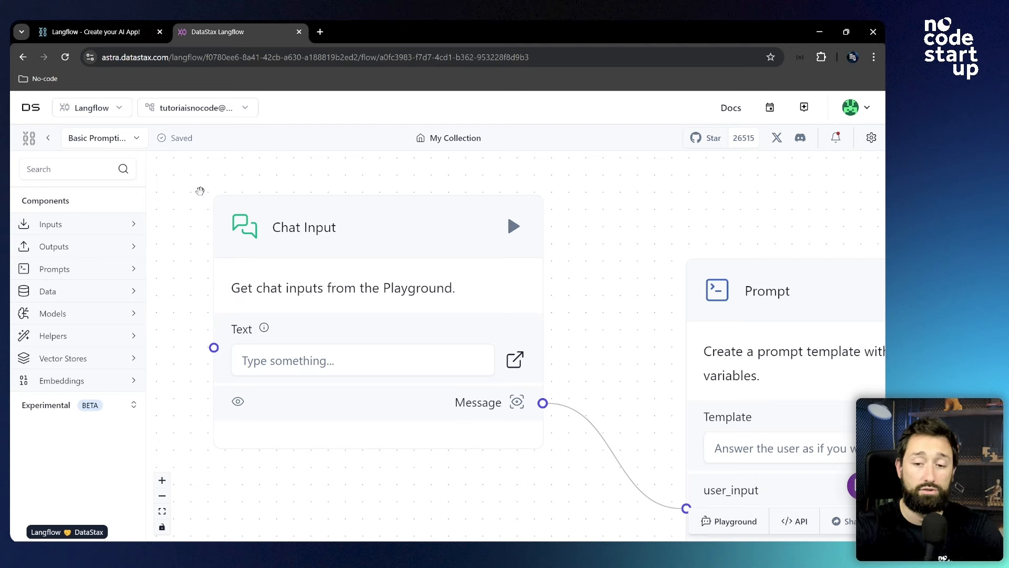
# Step: Add a line to the Prompt component's template telling the model to always answer in Portuguese, and save the prompt
pyautogui.scroll(-3, 200, 191)
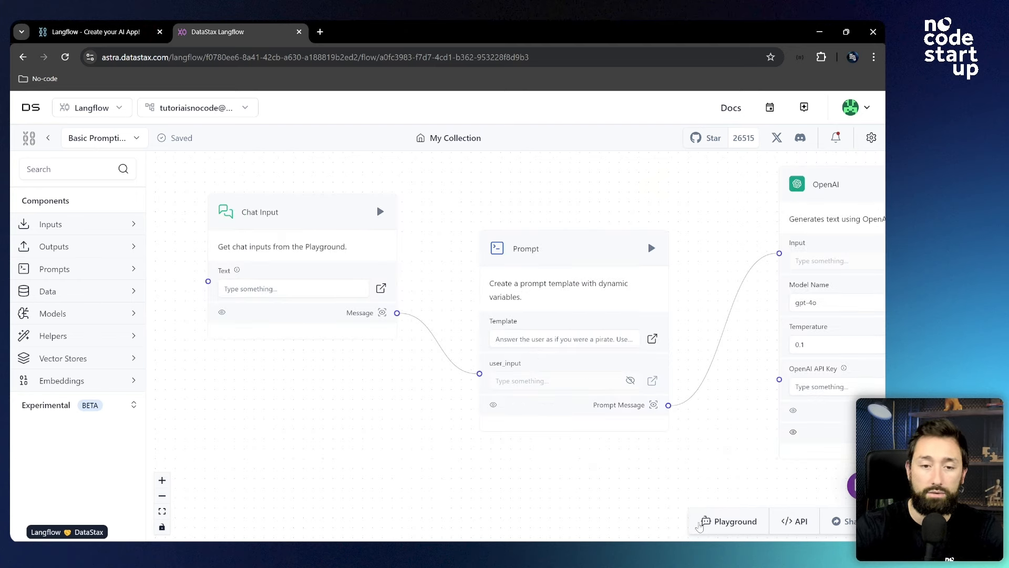
pyautogui.scroll(3, 693, 318)
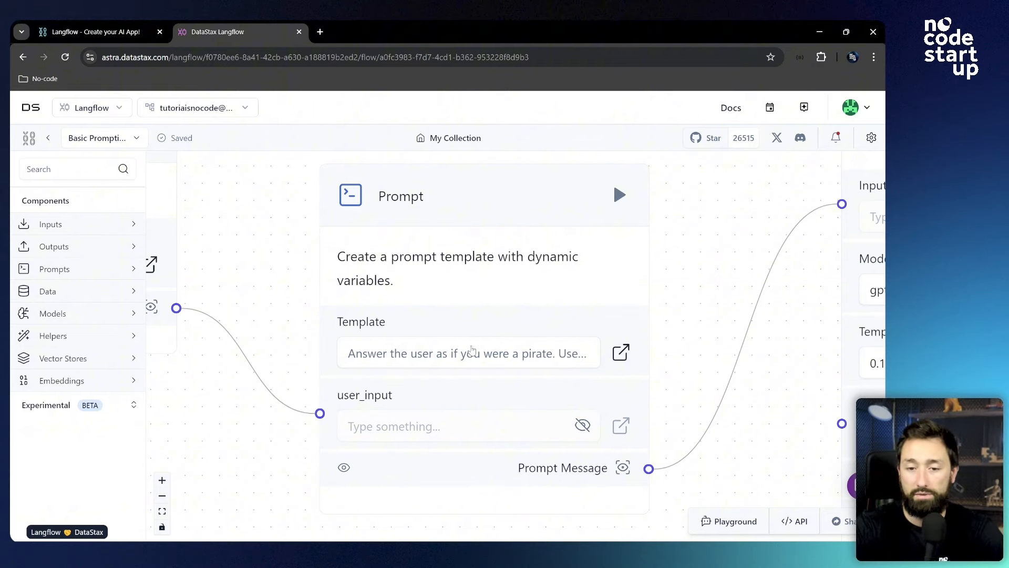
pyautogui.click(421, 349)
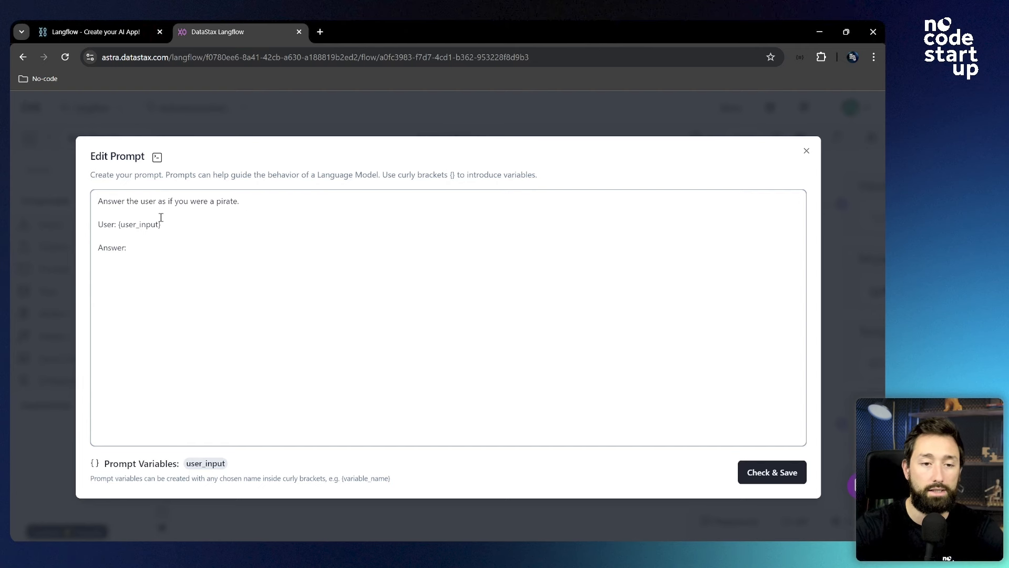
pyautogui.click(263, 201)
pyautogui.press('Return')
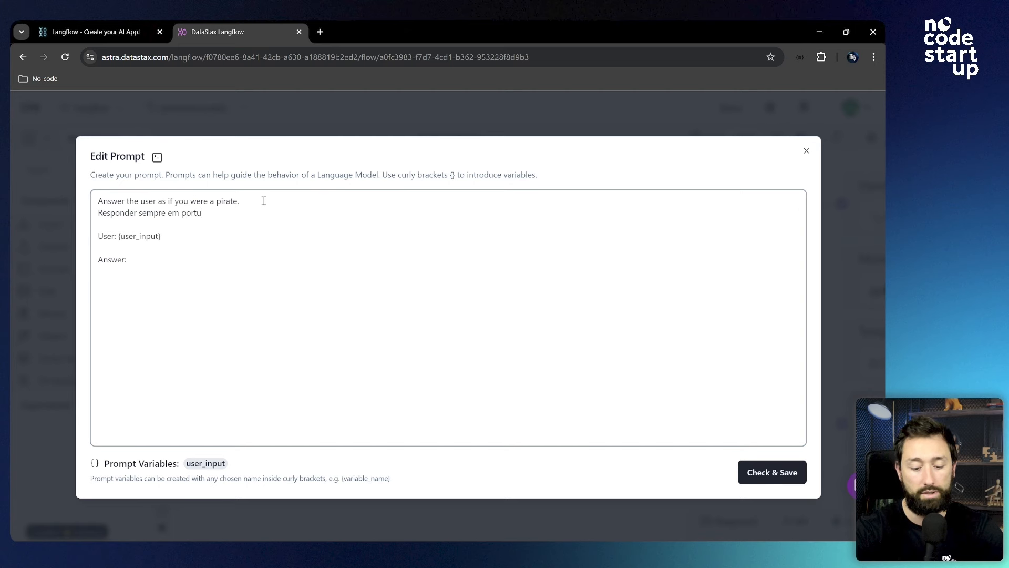
pyautogui.moveTo(97, 236); pyautogui.dragTo(98, 259)
pyautogui.click(171, 238)
pyautogui.click(773, 472)
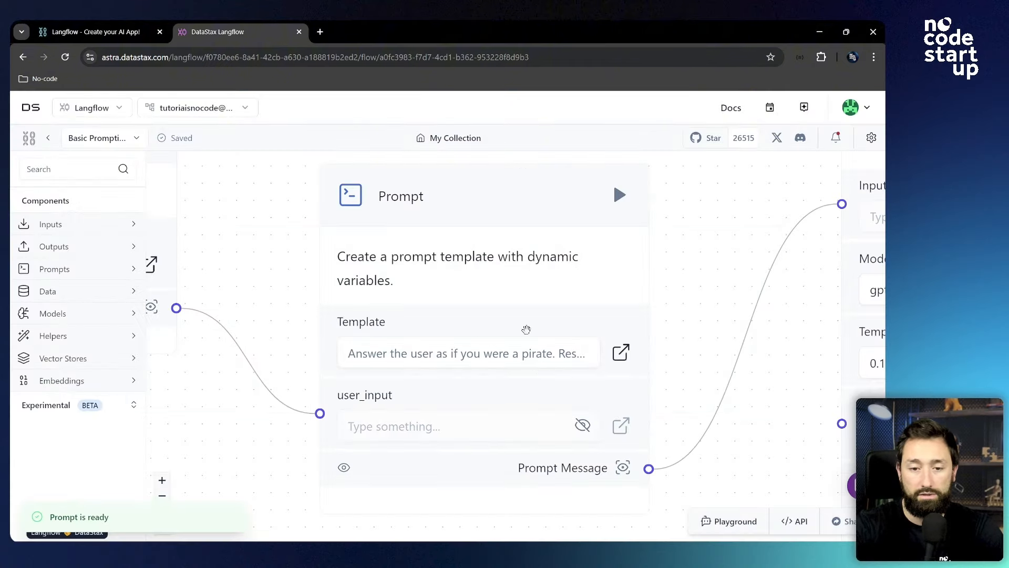
# Step: Delete the connection between Chat Input's Message output and the Prompt's user_input, and reconnect the two
pyautogui.scroll(-3, 565, 324)
pyautogui.scroll(3, 216, 269)
pyautogui.scroll(-2, 227, 246)
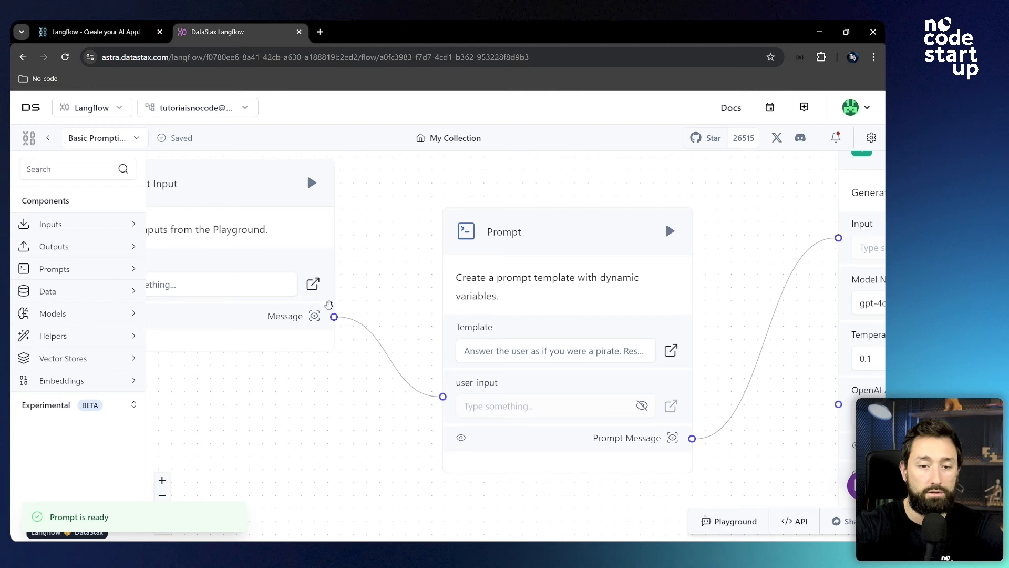
pyautogui.scroll(1, 486, 397)
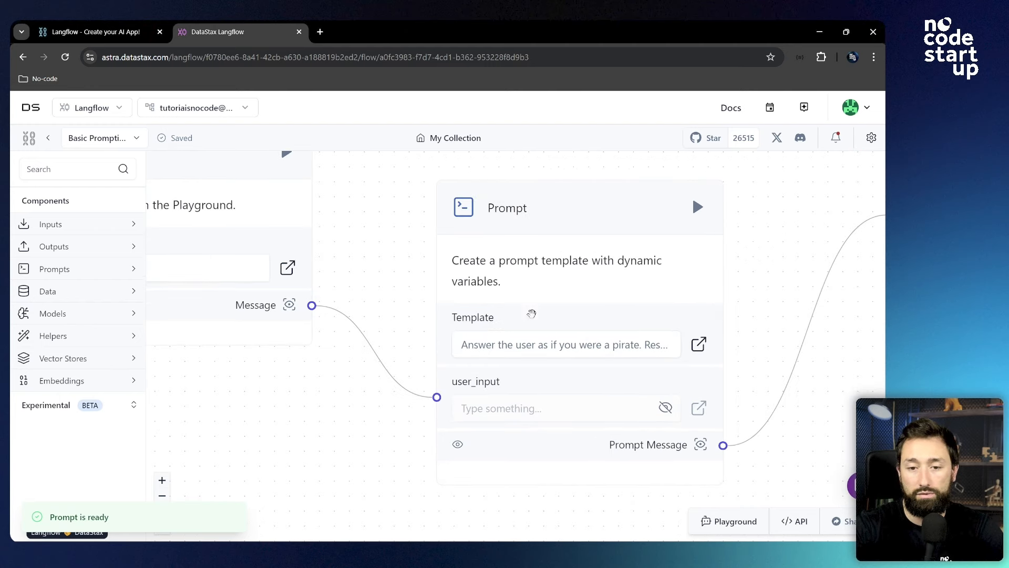
pyautogui.click(394, 382)
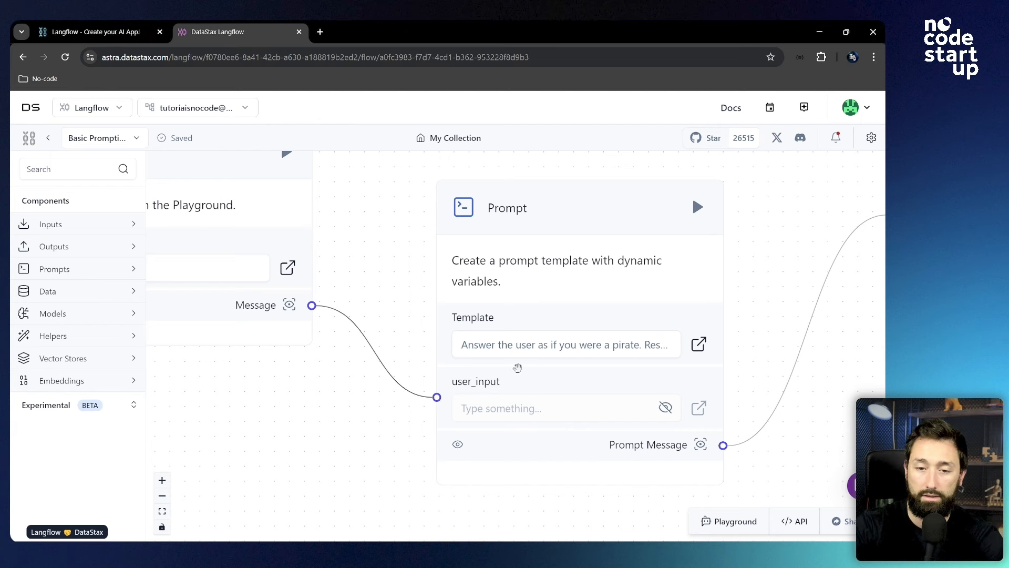
pyautogui.press('Delete')
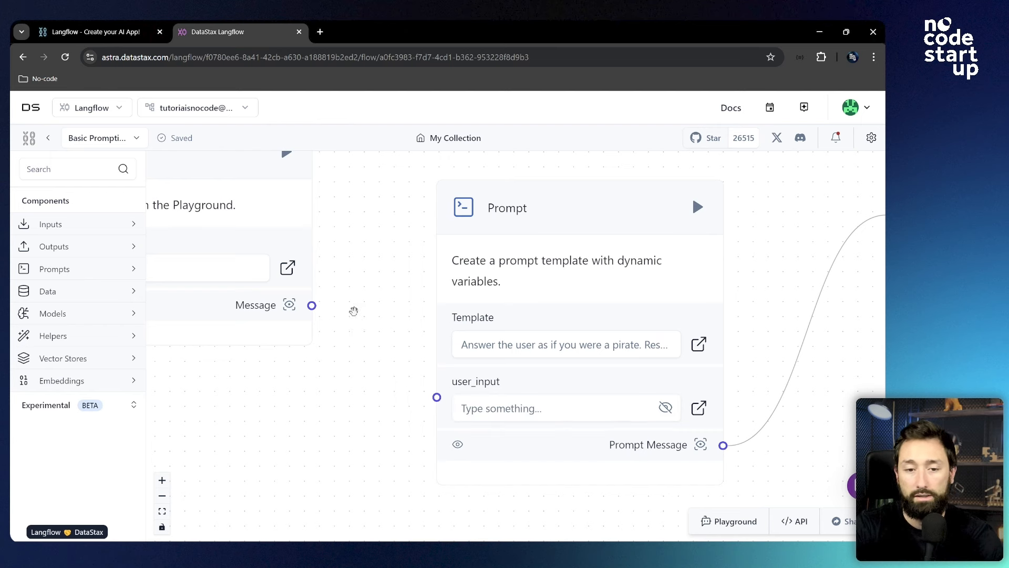
pyautogui.moveTo(312, 305); pyautogui.dragTo(437, 397)
# Step: Examine the OpenAI component's settings and connections, and view the models offered under Model Name
pyautogui.scroll(-3, 295, 296)
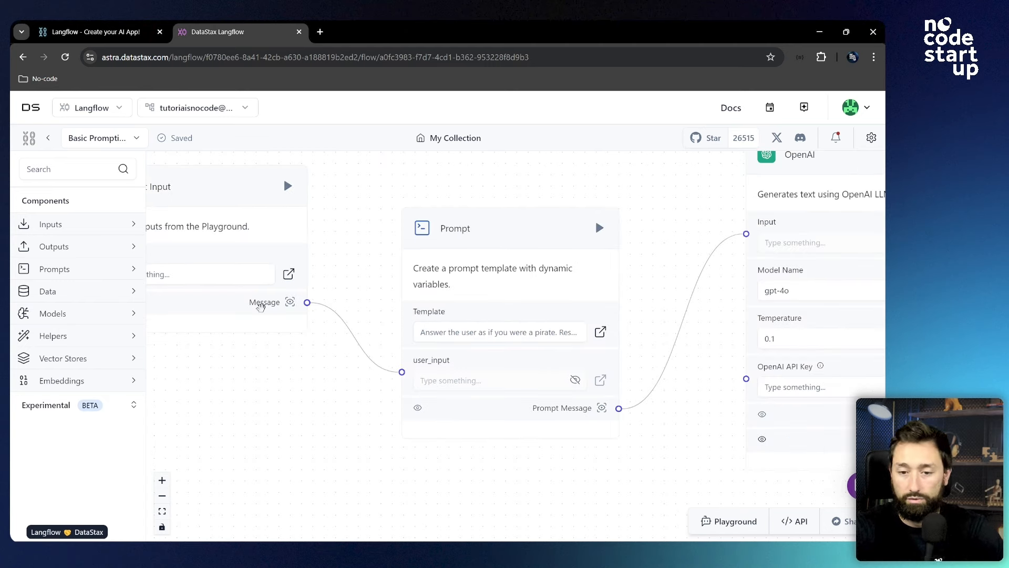
pyautogui.scroll(2, 266, 302)
pyautogui.scroll(-5, 265, 302)
pyautogui.scroll(4, 805, 254)
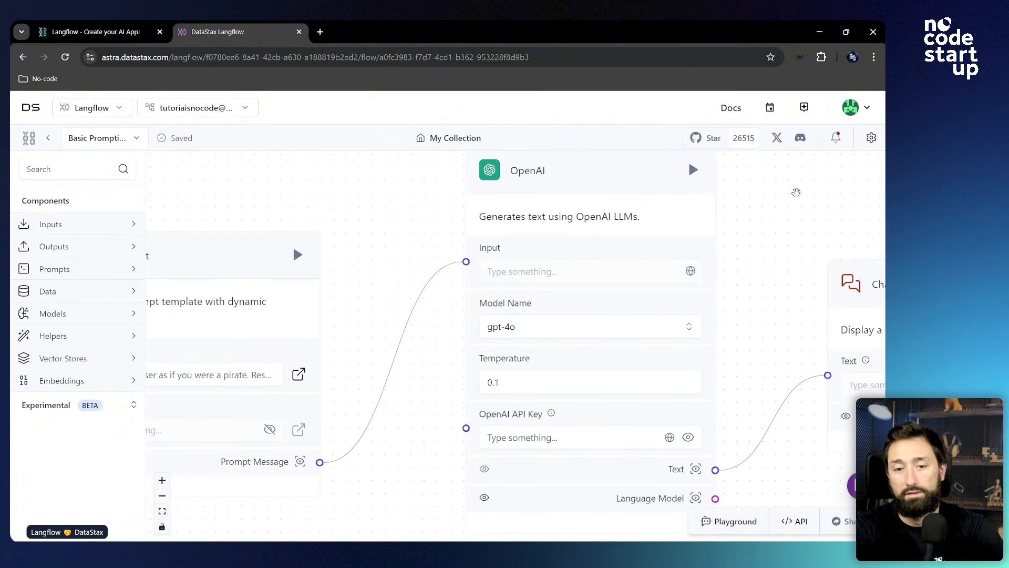
pyautogui.scroll(-1, 544, 248)
pyautogui.scroll(2, 544, 247)
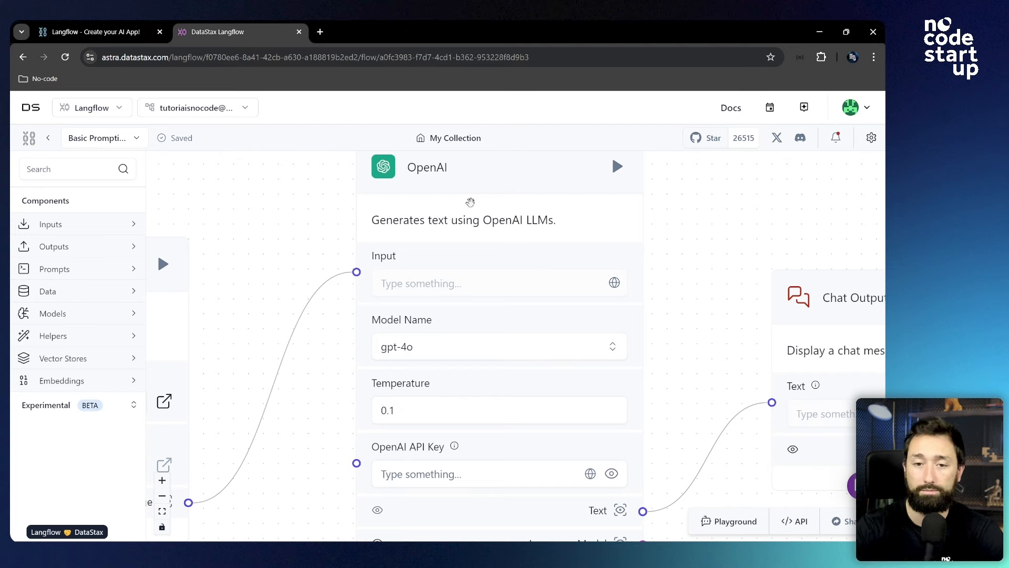
pyautogui.scroll(-2, 478, 248)
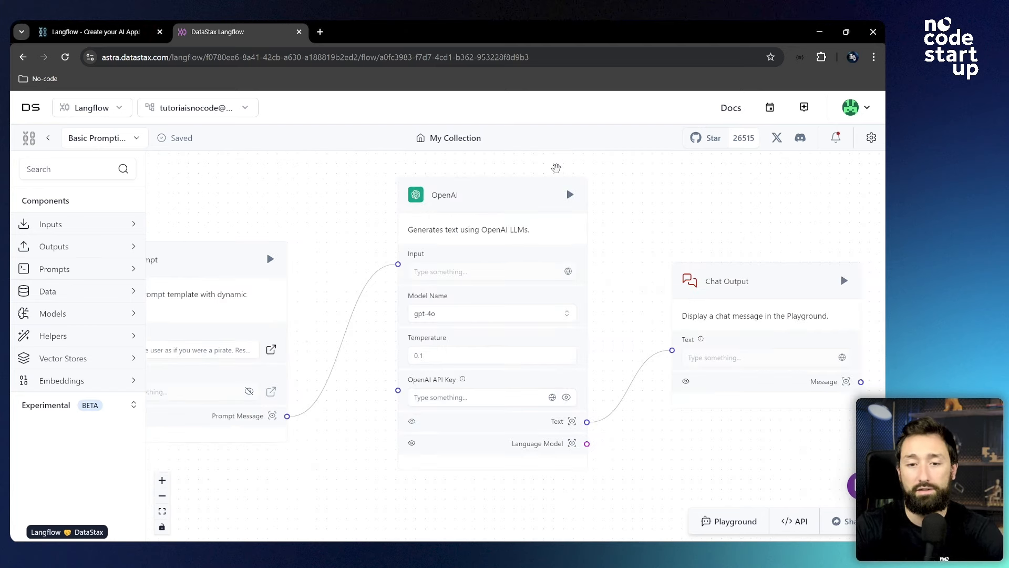
pyautogui.scroll(3, 486, 291)
pyautogui.click(473, 330)
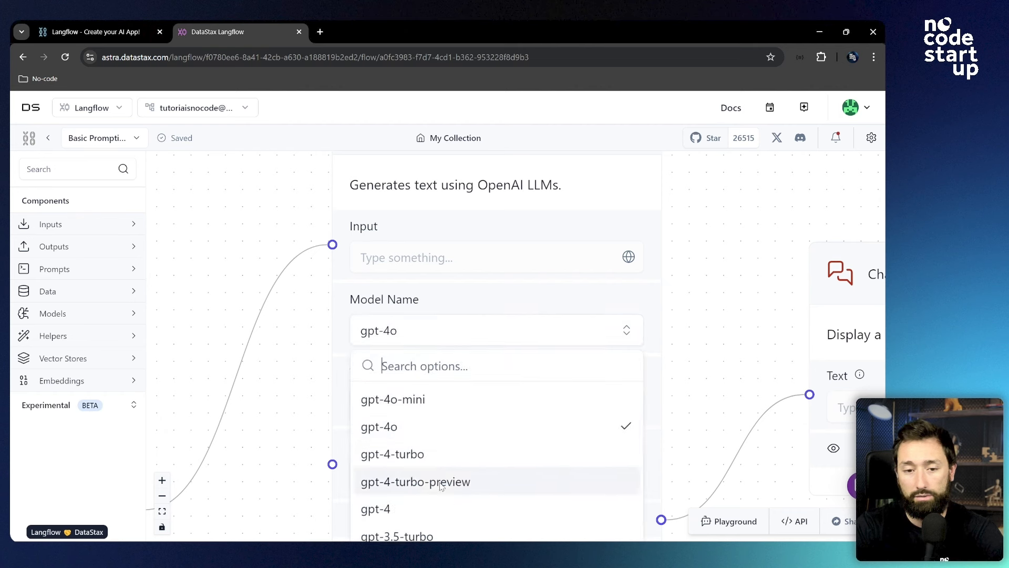
pyautogui.click(233, 222)
# Step: Add an Anthropic model component to the canvas near the OpenAI component
pyautogui.click(88, 314)
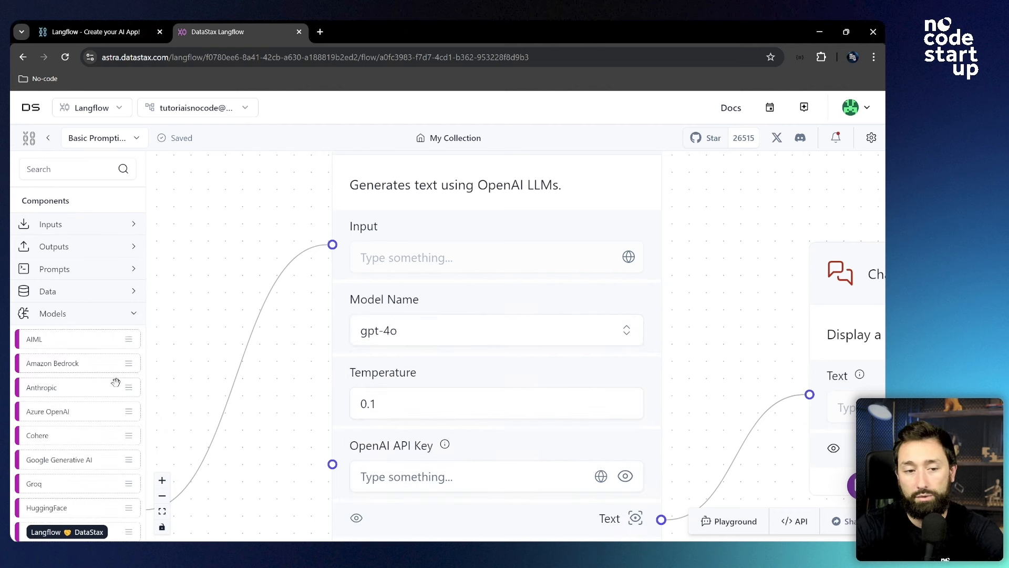
pyautogui.moveTo(65, 385); pyautogui.dragTo(479, 351)
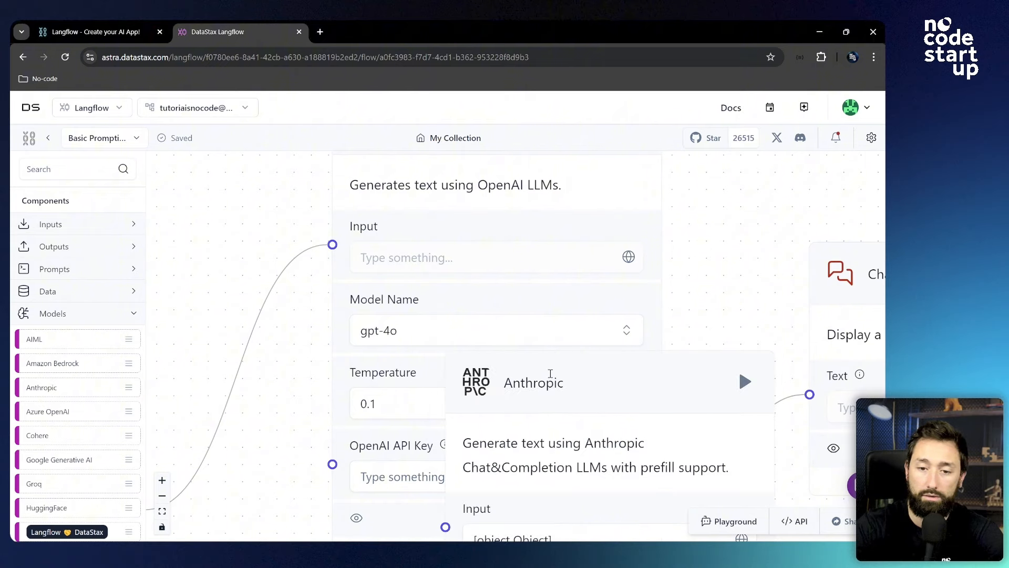
pyautogui.moveTo(550, 374); pyautogui.dragTo(311, 181)
pyautogui.scroll(-2, 369, 311)
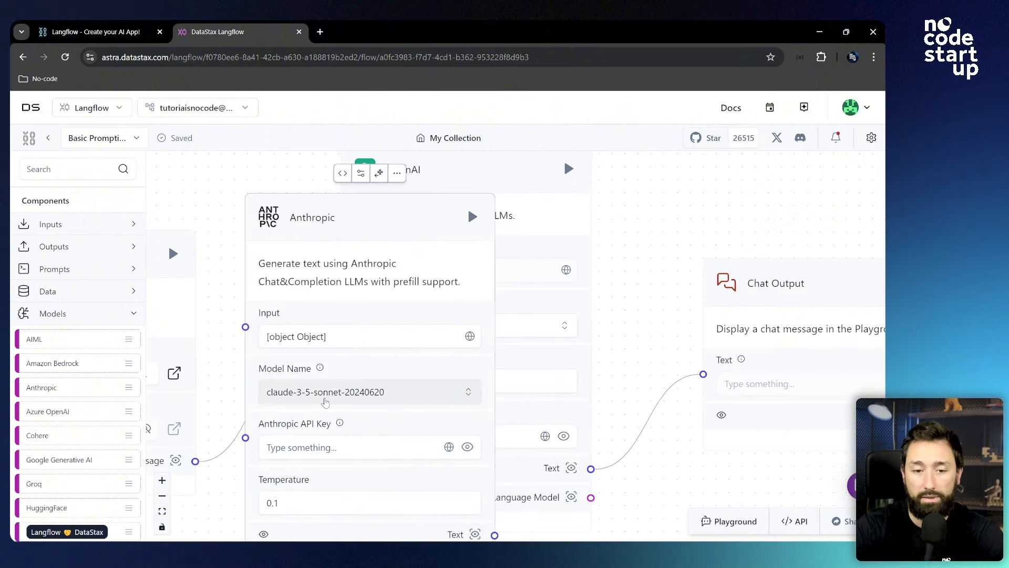
# Step: View the models offered in the Anthropic component and delete that component from the flow
pyautogui.click(332, 398)
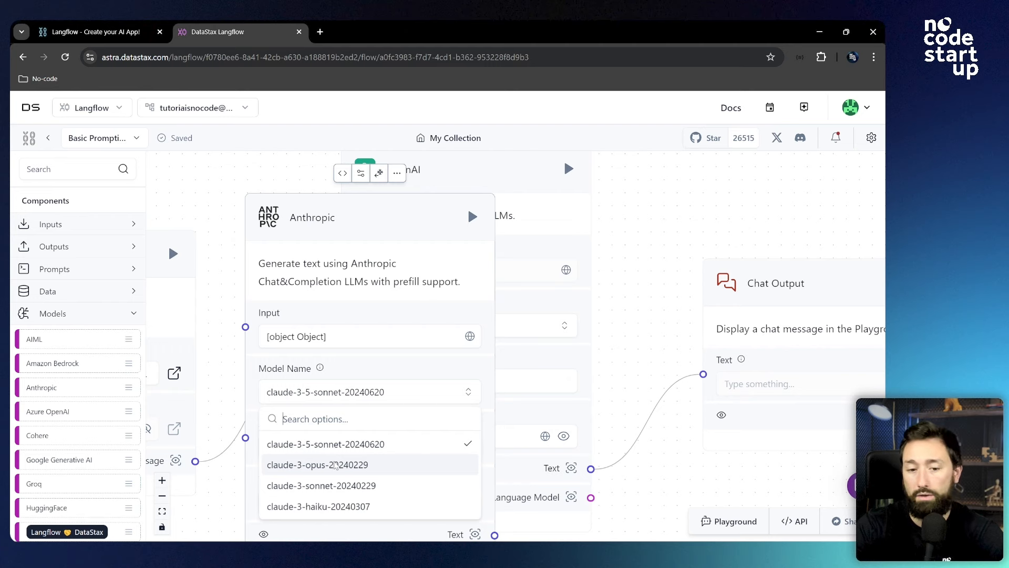
pyautogui.click(416, 229)
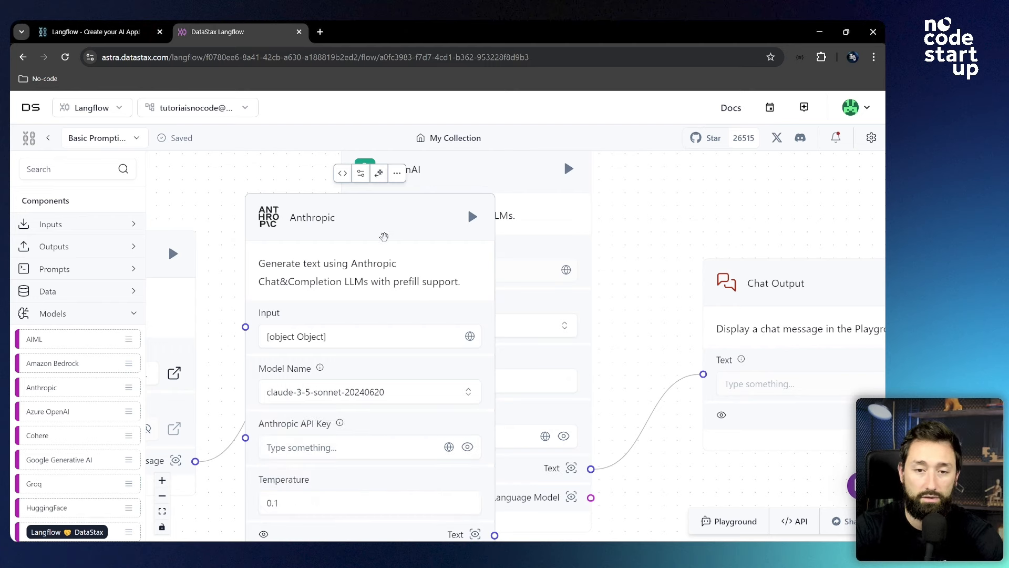
pyautogui.moveTo(417, 229); pyautogui.dragTo(460, 277)
pyautogui.press('Delete')
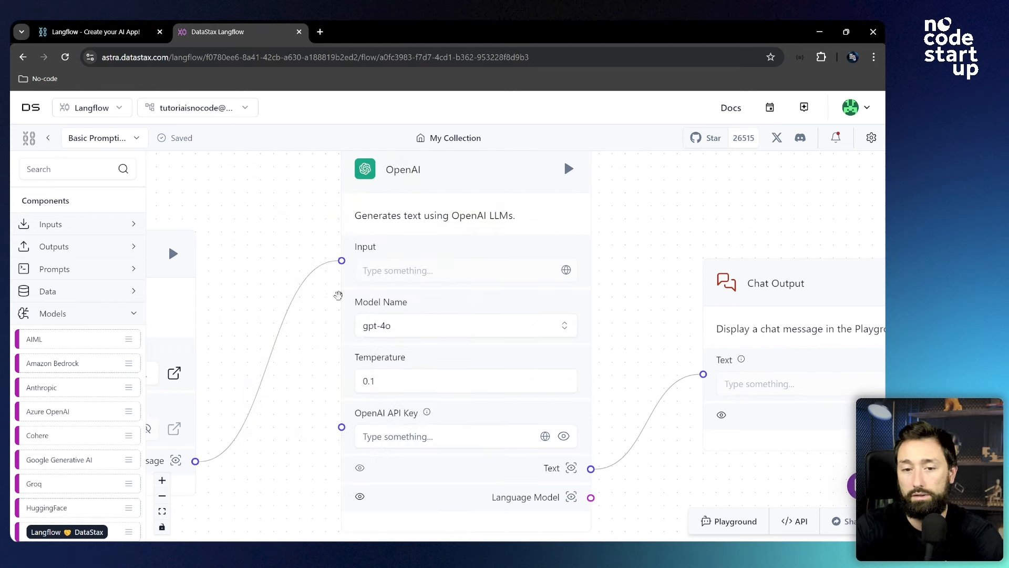
# Step: Paste the API key into the OpenAI component's OpenAI API Key field
pyautogui.scroll(-2, 616, 259)
pyautogui.scroll(3, 529, 279)
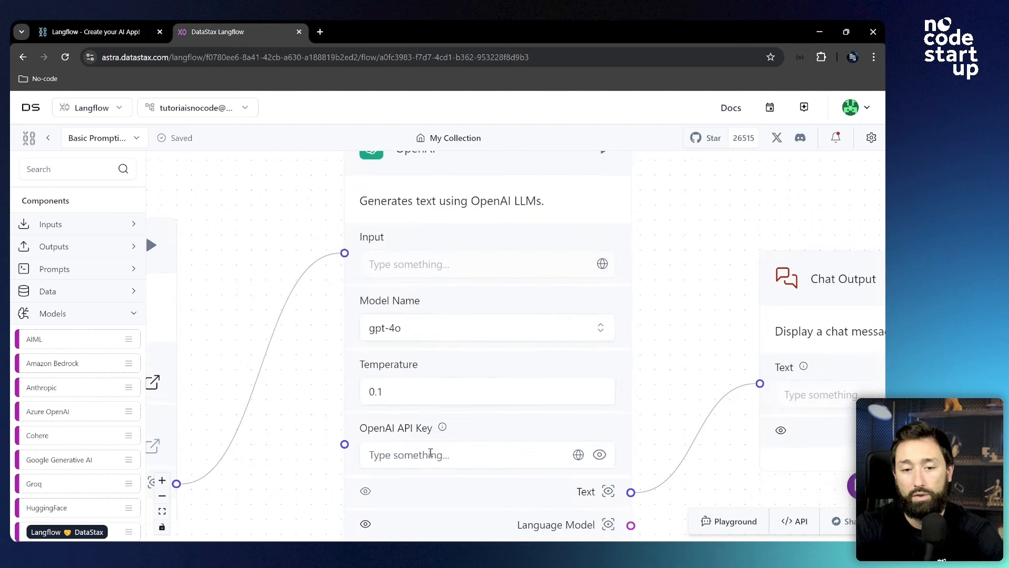
pyautogui.click(560, 454)
pyautogui.hotkey('ctrl', 'v')
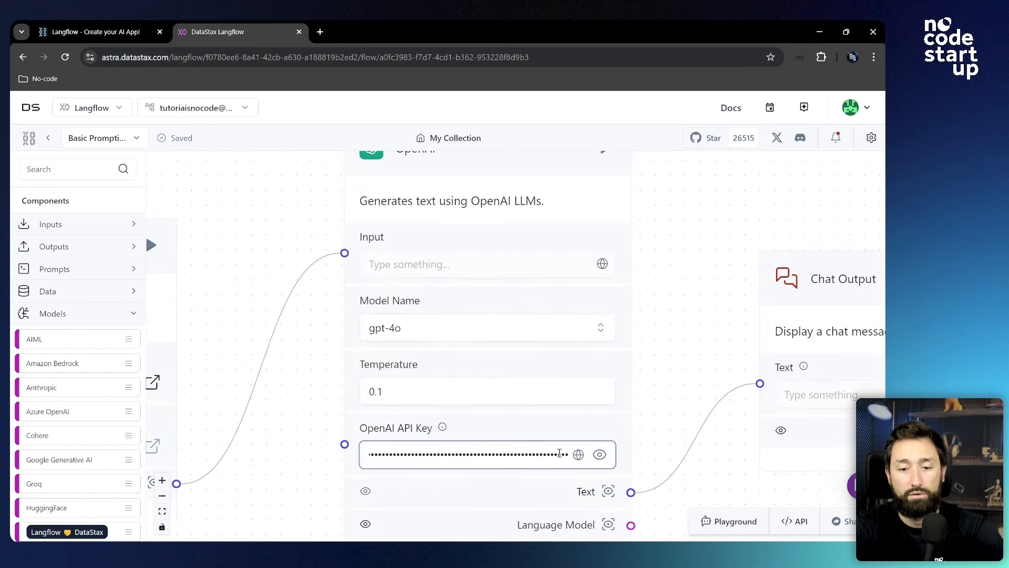
pyautogui.click(293, 349)
# Step: Test the flow in the Playground by sending the message "ola", and close it after reading the reply
pyautogui.scroll(-3, 293, 311)
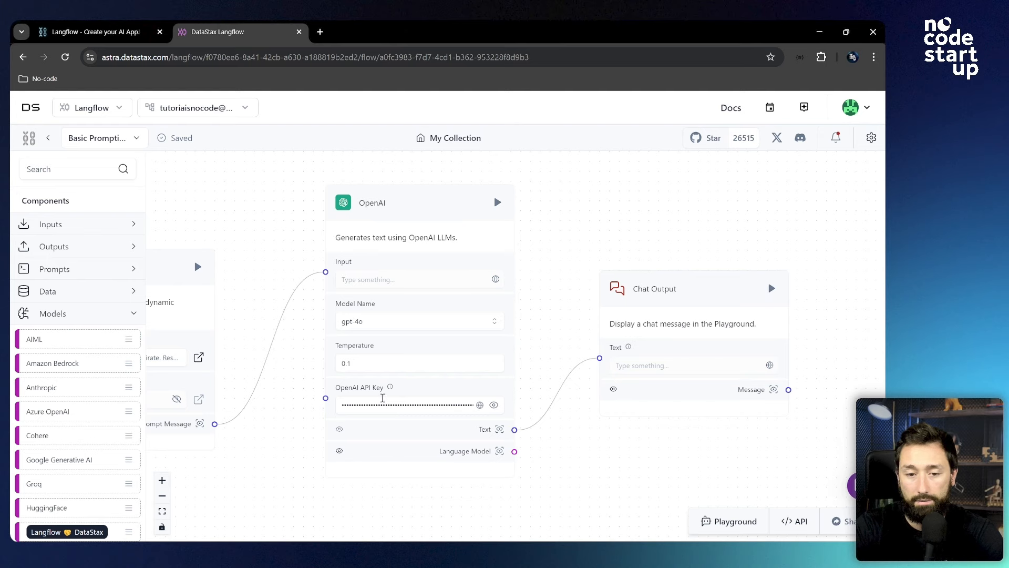
pyautogui.scroll(3, 663, 315)
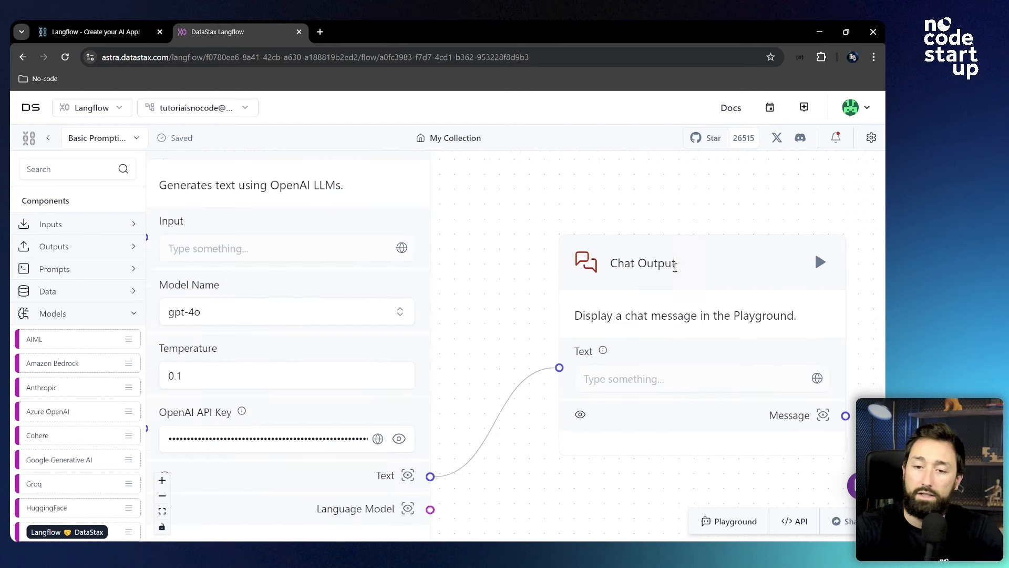
pyautogui.scroll(-3, 678, 265)
pyautogui.click(729, 521)
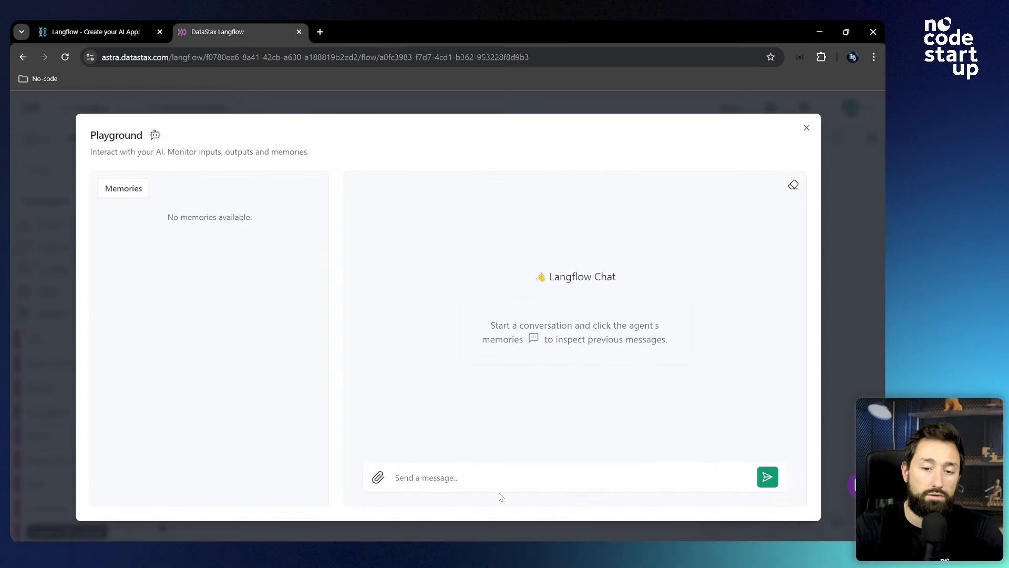
pyautogui.write('olá')
pyautogui.press('Return')
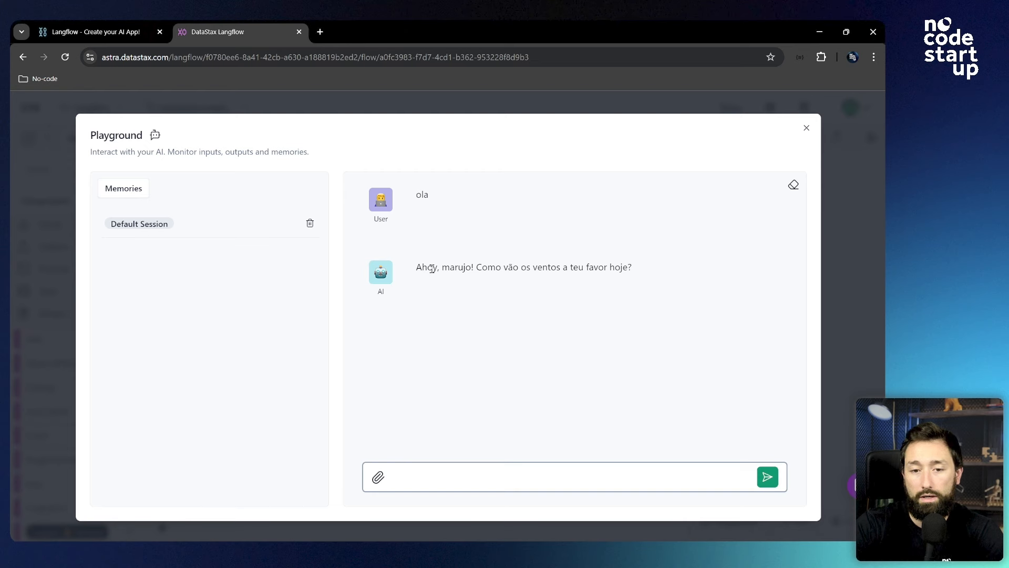
pyautogui.moveTo(431, 268); pyautogui.dragTo(591, 263)
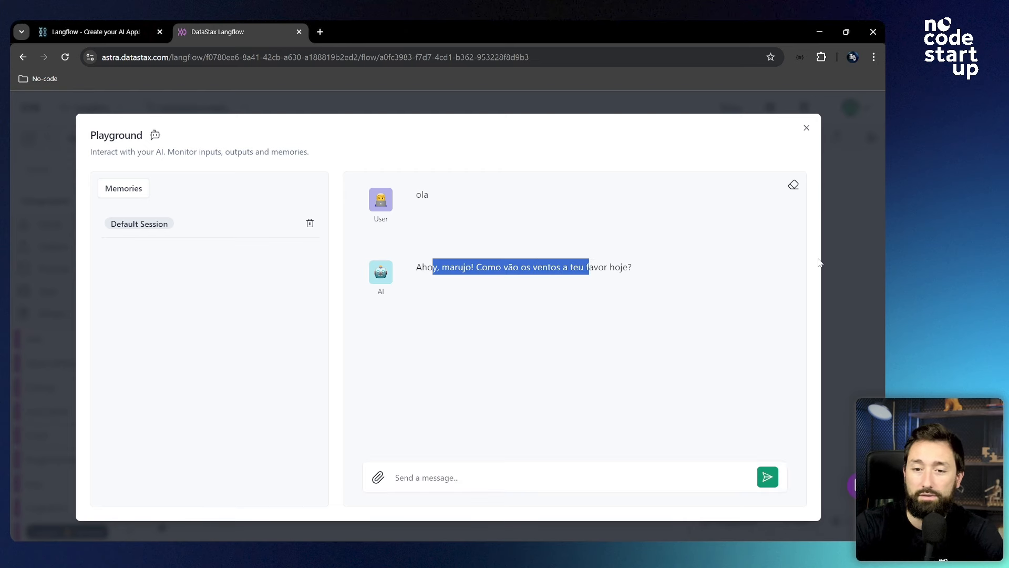
pyautogui.click(807, 129)
# Step: Examine the Python code behind the OpenAI component, from its imports to its last line
pyautogui.scroll(-2, 857, 257)
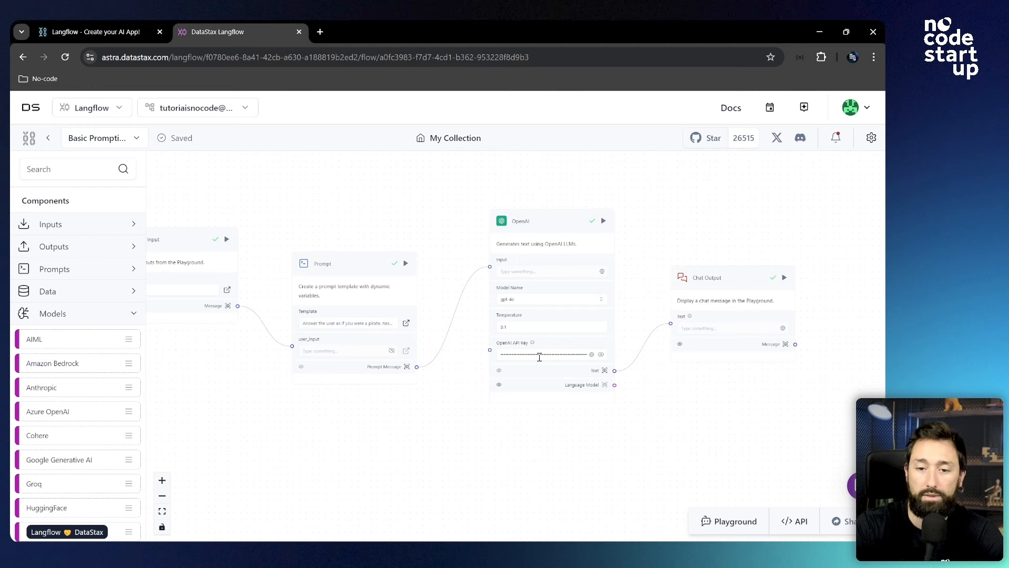
pyautogui.scroll(2, 540, 357)
pyautogui.scroll(-2, 570, 354)
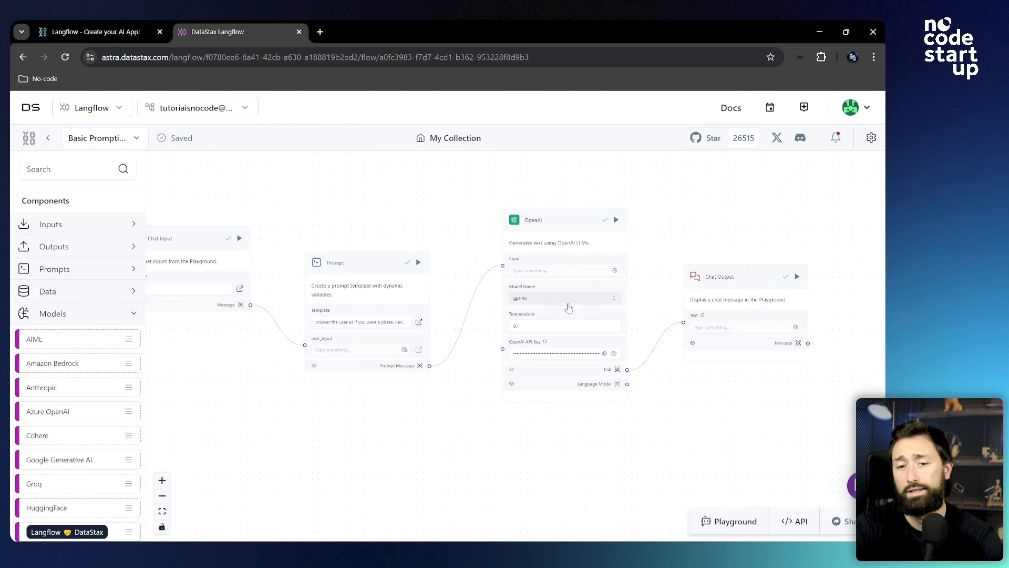
pyautogui.scroll(2, 642, 198)
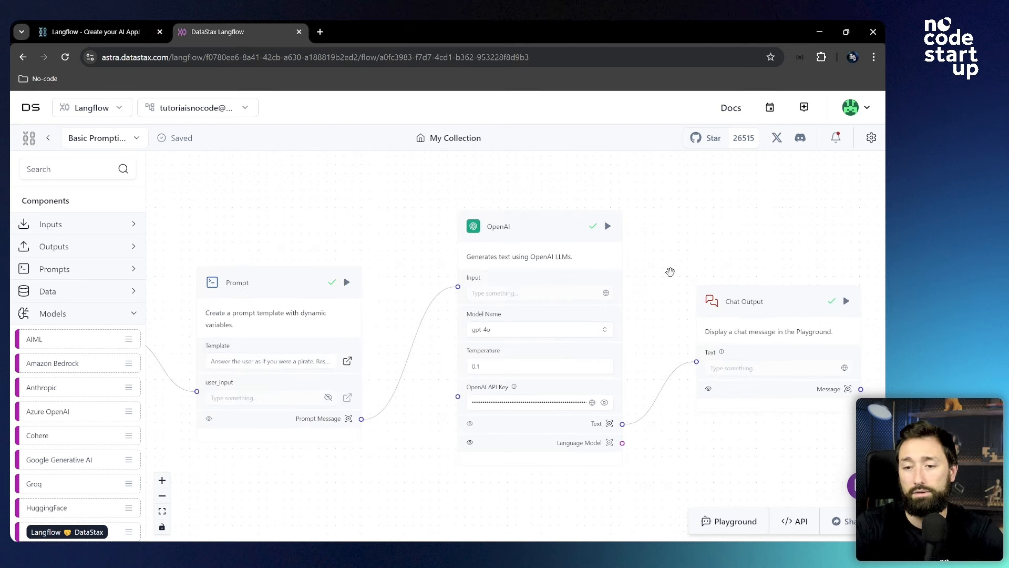
pyautogui.scroll(-2, 670, 271)
pyautogui.scroll(3, 560, 248)
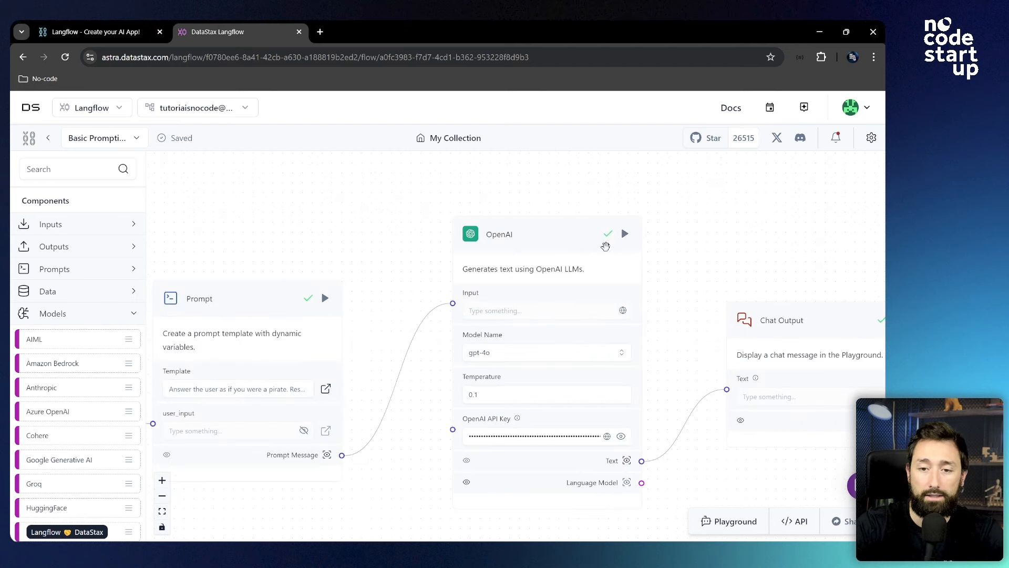
pyautogui.click(561, 245)
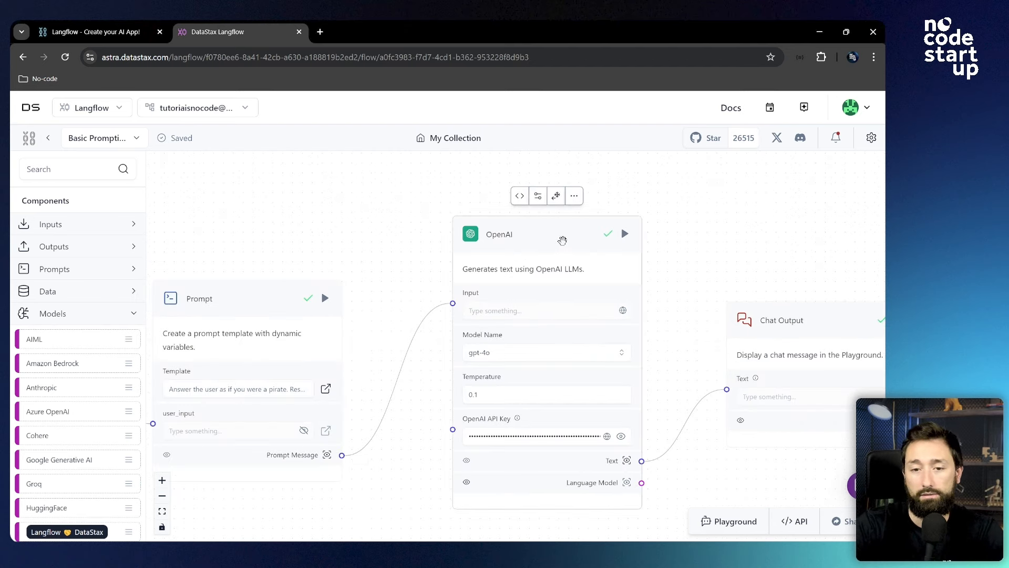
pyautogui.click(520, 196)
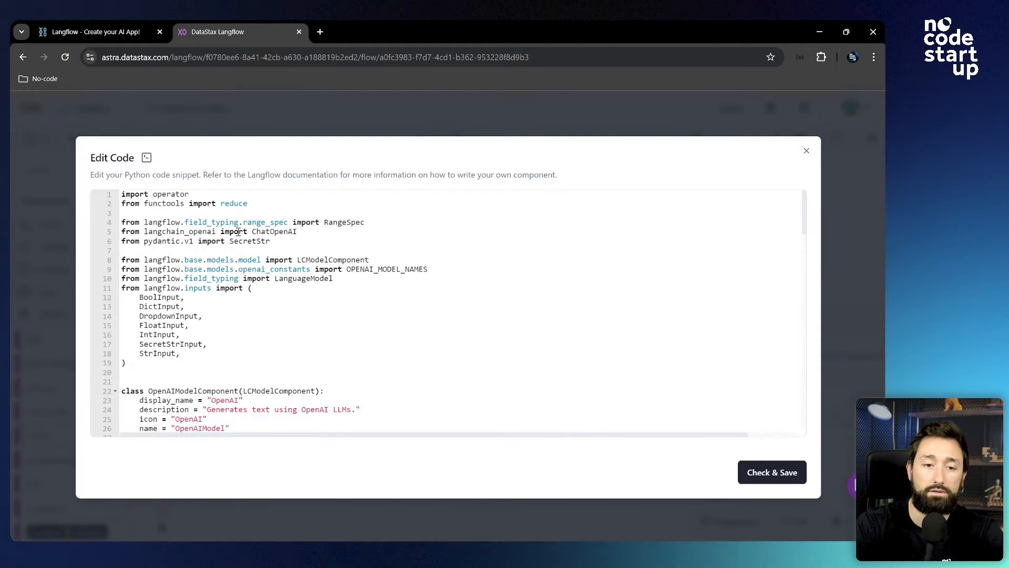
pyautogui.scroll(-15, 183, 204)
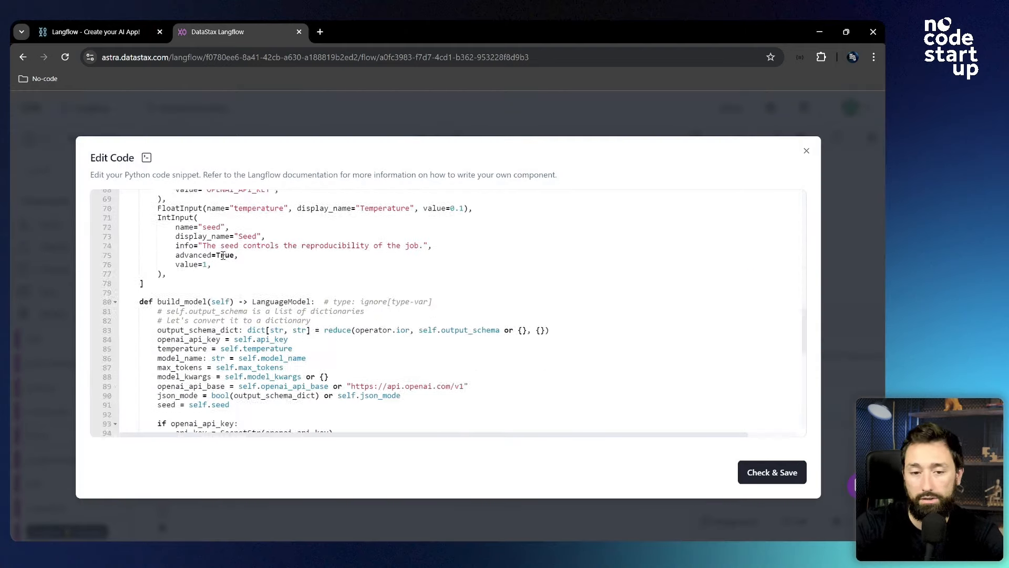
pyautogui.hotkey('ctrl', 'End')
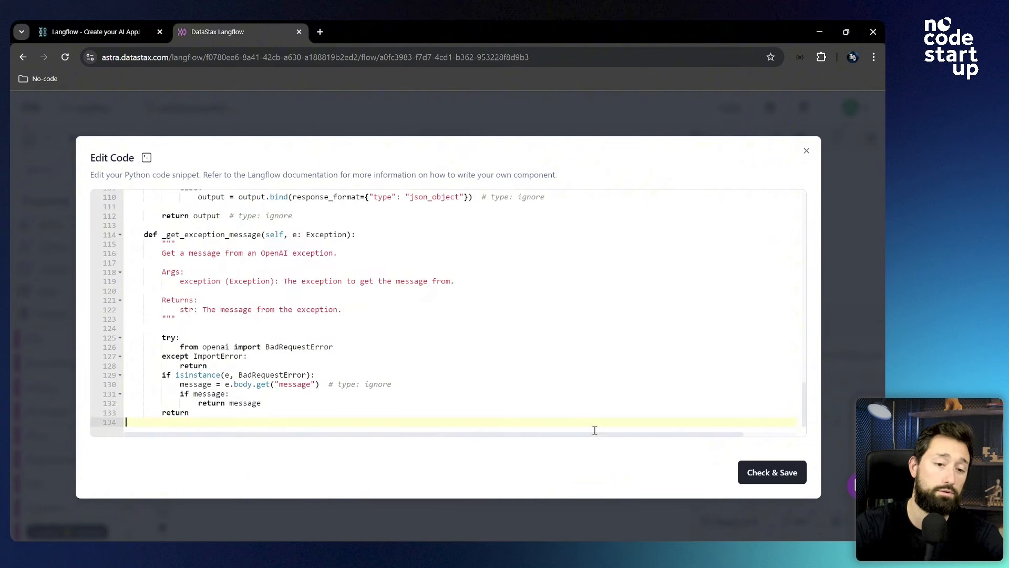
# Step: Leave the OpenAI component's code, place a Custom Component from the Helpers category on the canvas, and delete it
pyautogui.click(806, 152)
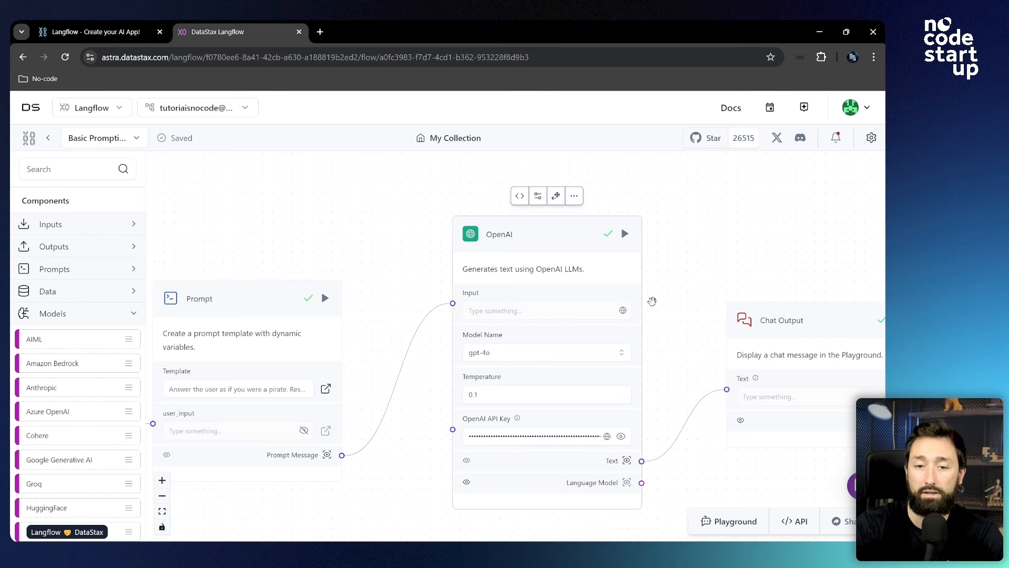
pyautogui.click(126, 320)
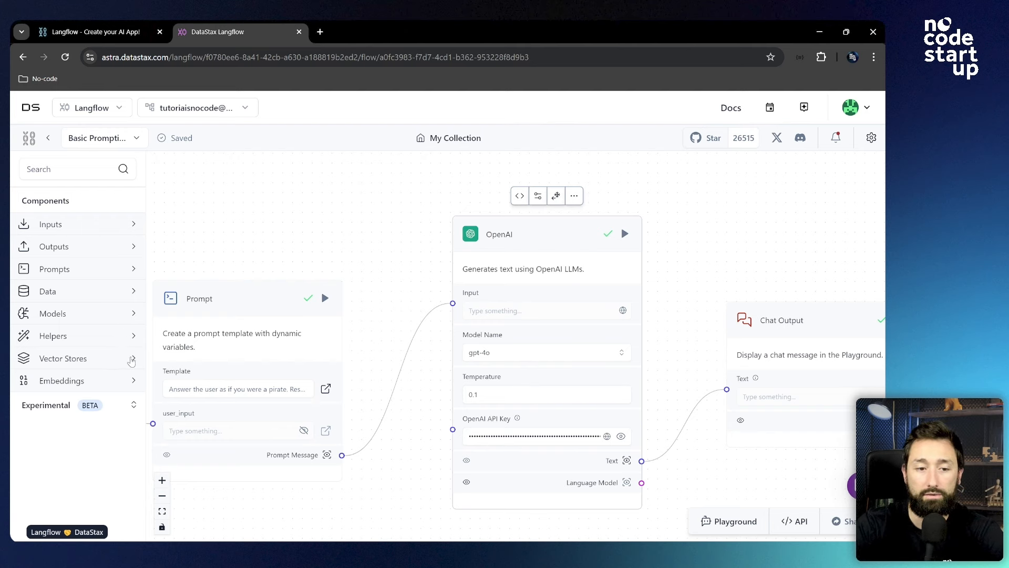
pyautogui.click(131, 339)
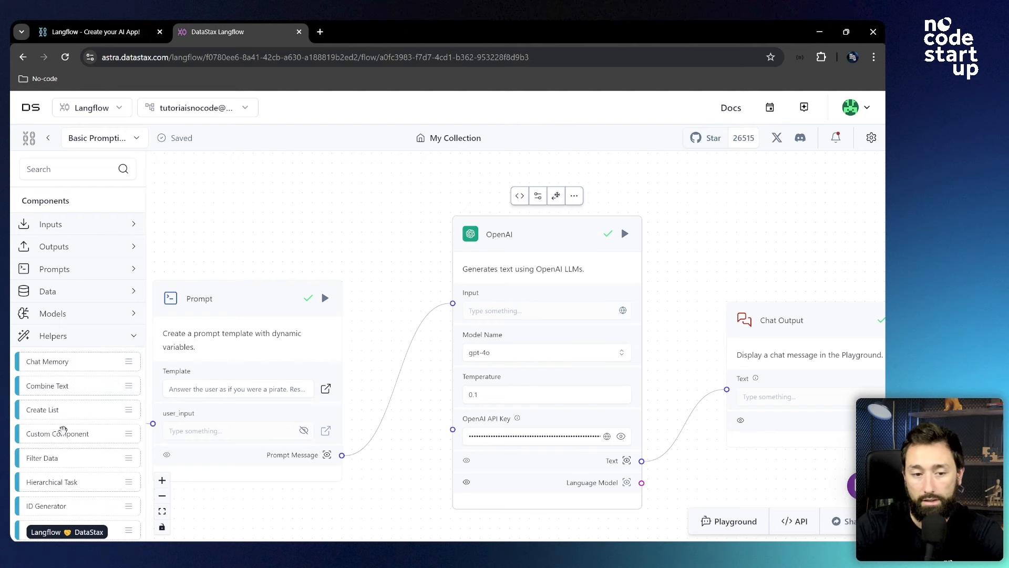
pyautogui.moveTo(63, 431); pyautogui.dragTo(357, 222)
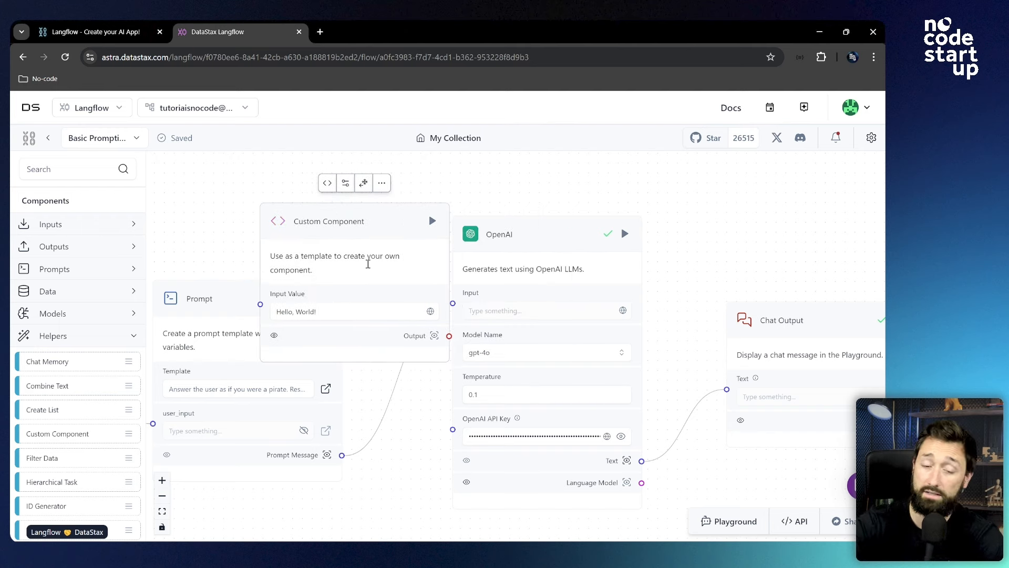
pyautogui.press('Delete')
# Step: Look through the OpenAI component's advanced settings, such as Max Tokens, JSON Mode, Stream and System Message, and close them
pyautogui.scroll(-5, 675, 296)
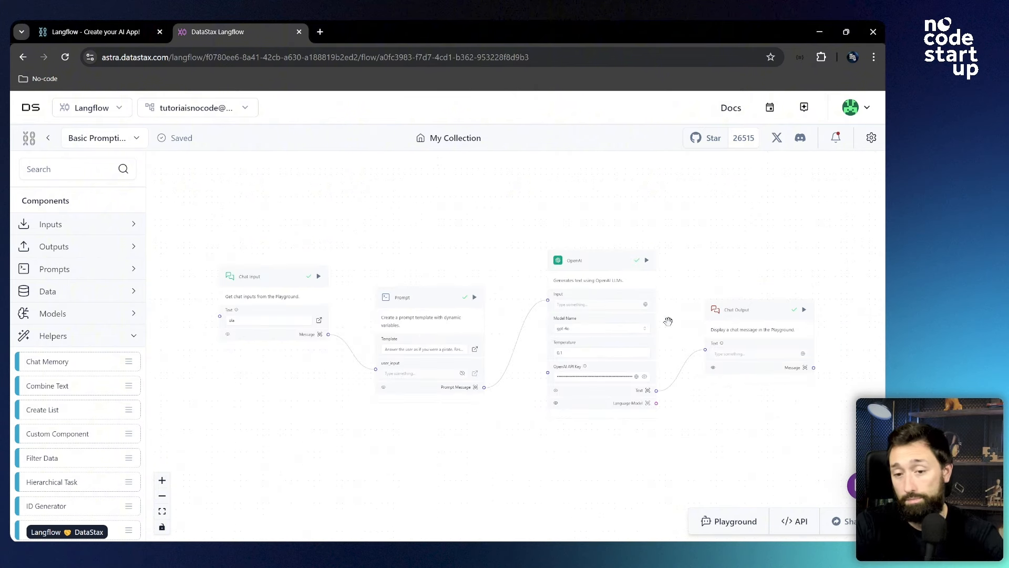
pyautogui.scroll(3, 619, 266)
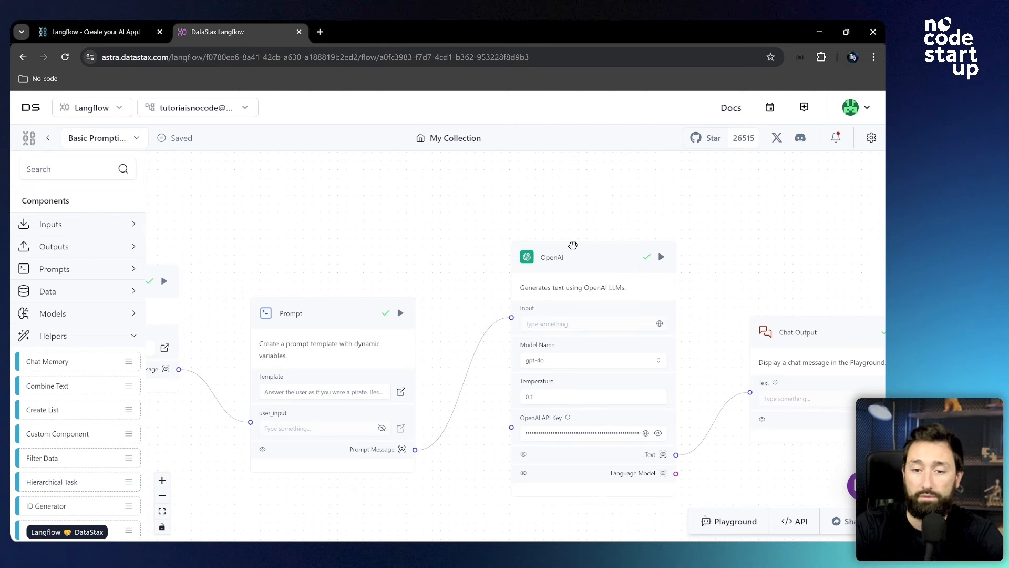
pyautogui.click(605, 244)
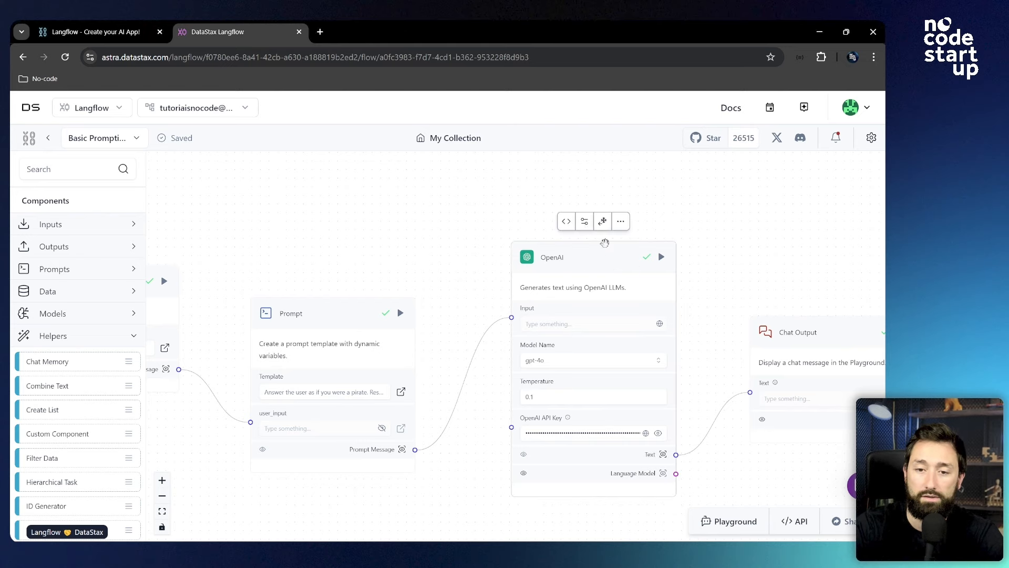
pyautogui.click(585, 221)
pyautogui.scroll(-3, 393, 372)
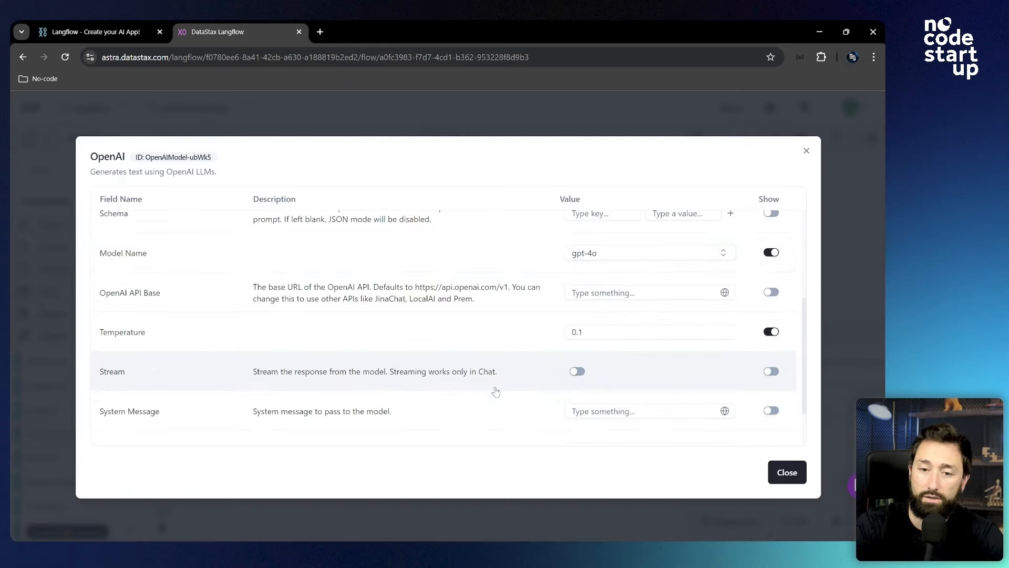
pyautogui.scroll(3, 494, 388)
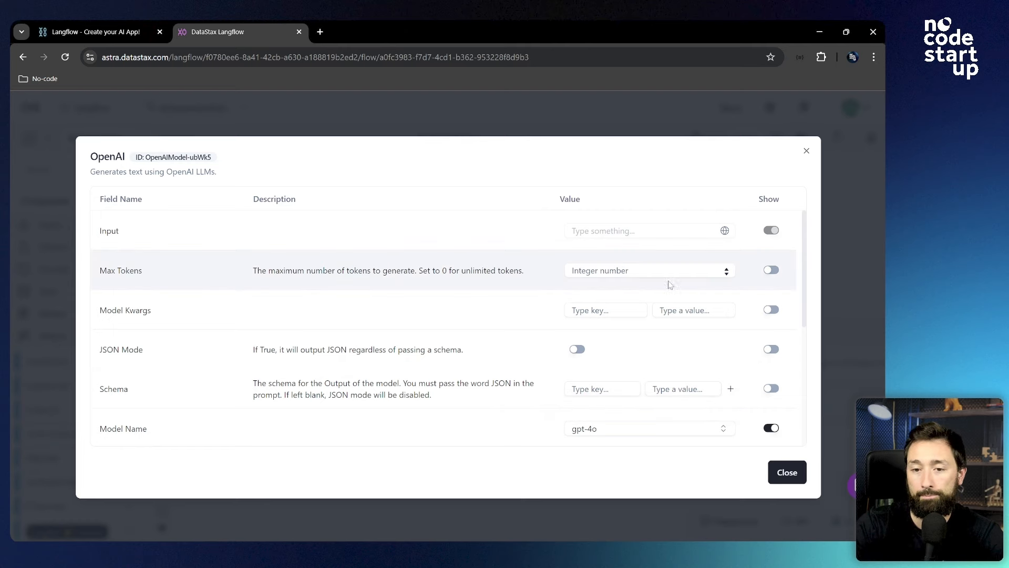
pyautogui.click(806, 151)
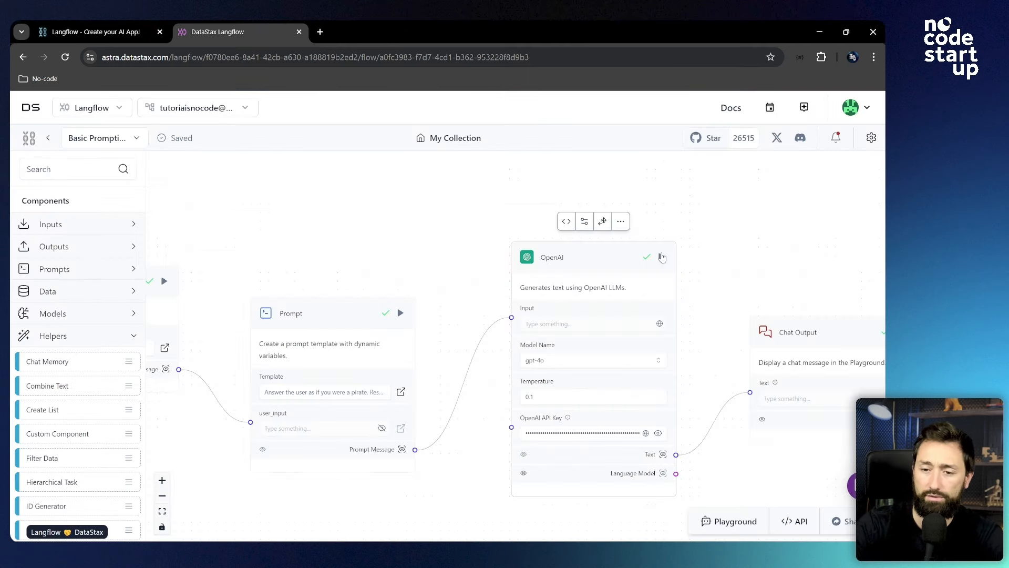
# Step: Look through the components offered in the Inputs, Outputs, Prompts and Data categories
pyautogui.click(99, 341)
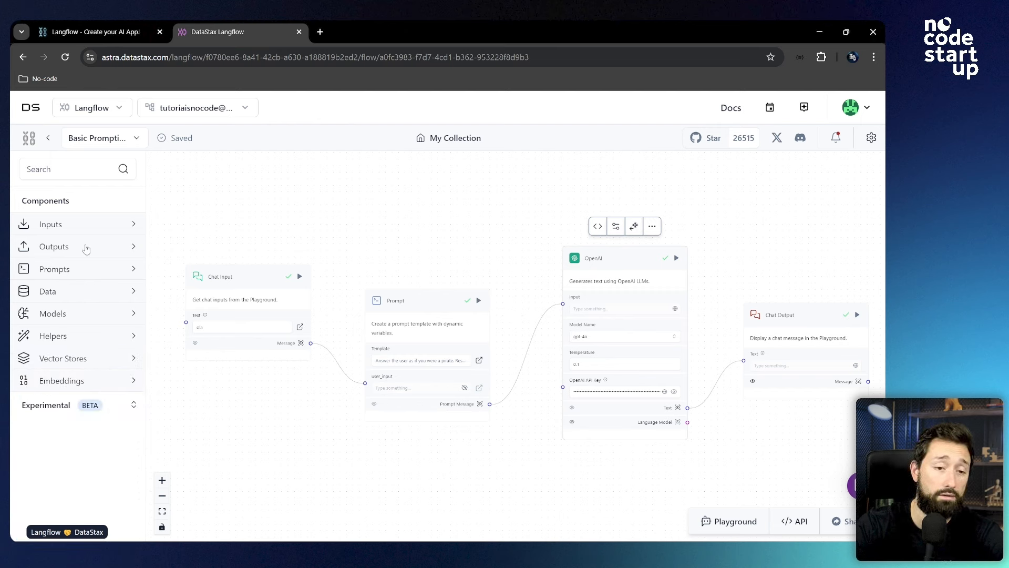
pyautogui.click(118, 233)
pyautogui.click(118, 234)
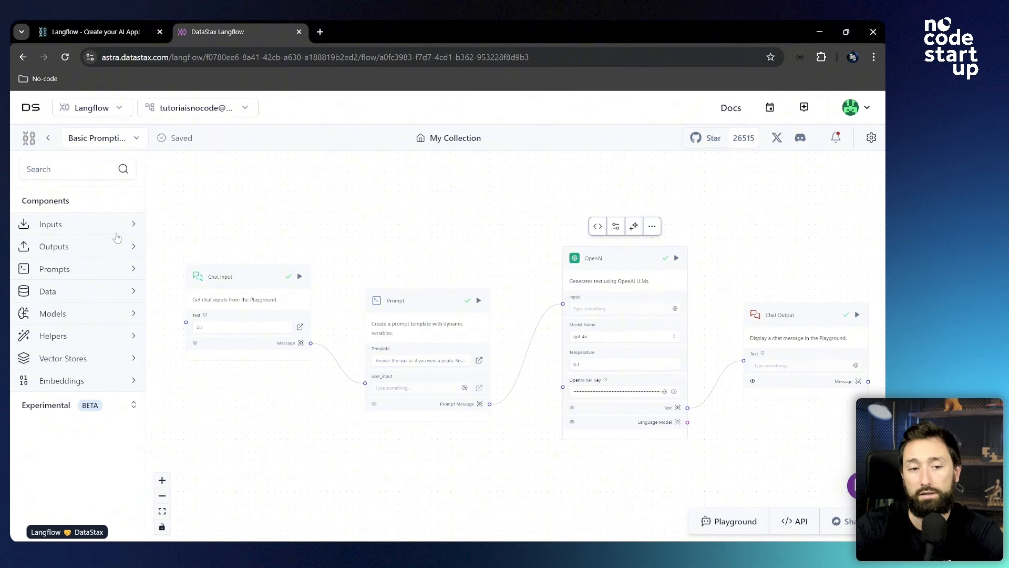
pyautogui.click(111, 247)
pyautogui.click(110, 248)
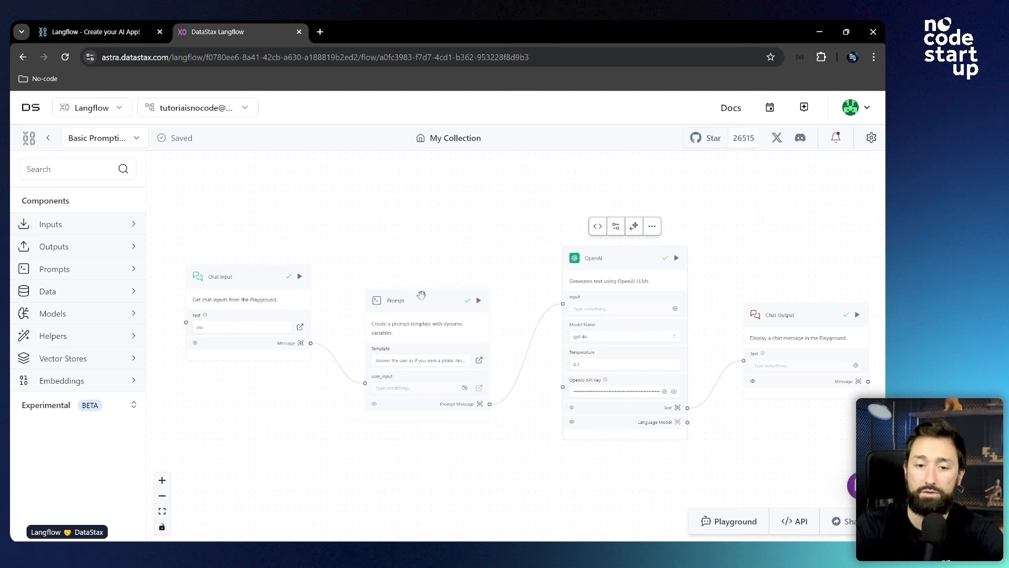
pyautogui.click(82, 270)
pyautogui.click(84, 271)
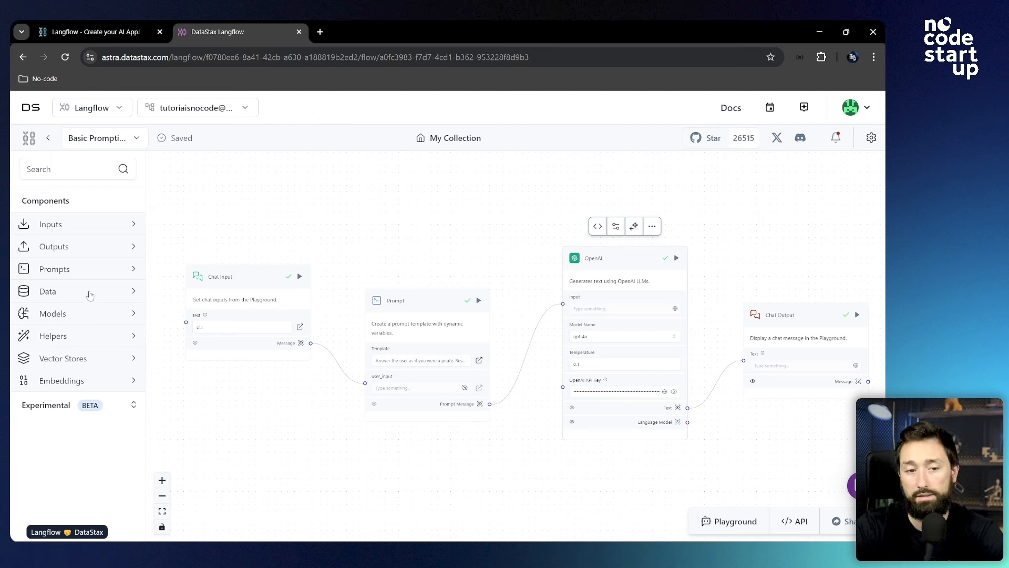
pyautogui.click(90, 294)
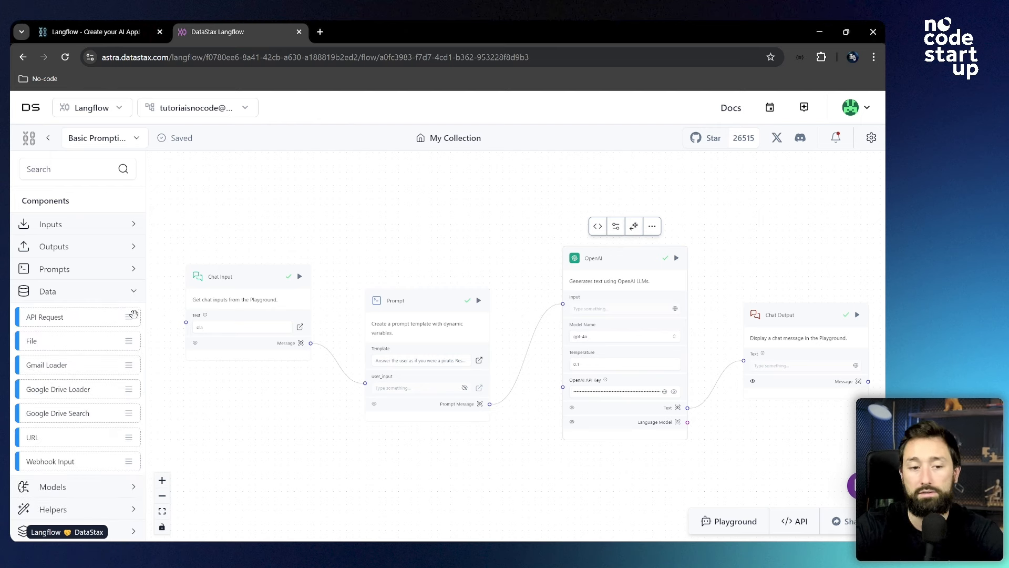
pyautogui.click(87, 293)
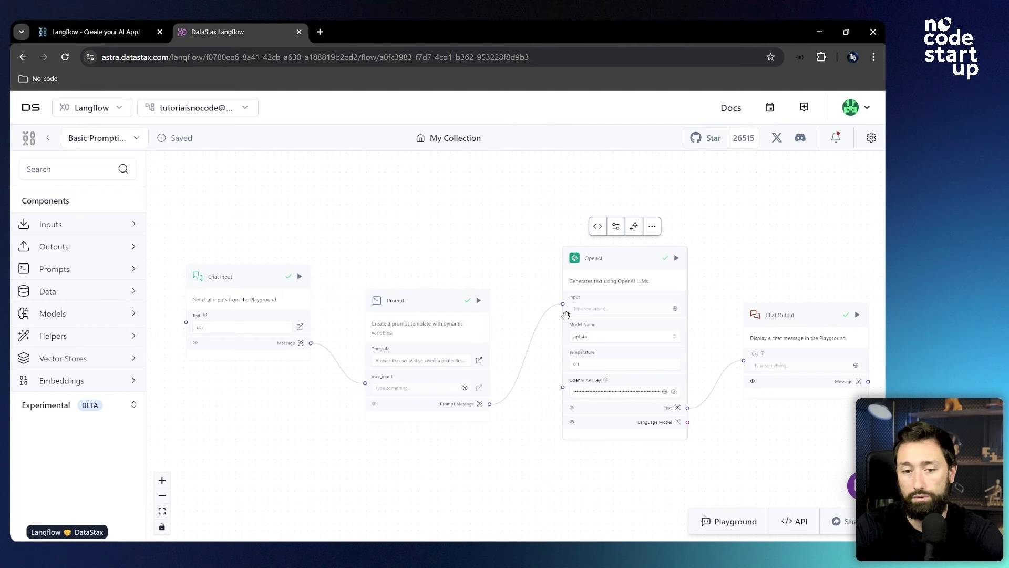
# Step: View the components in the Models and Helpers categories, collapsing each one after viewing it
pyautogui.click(69, 316)
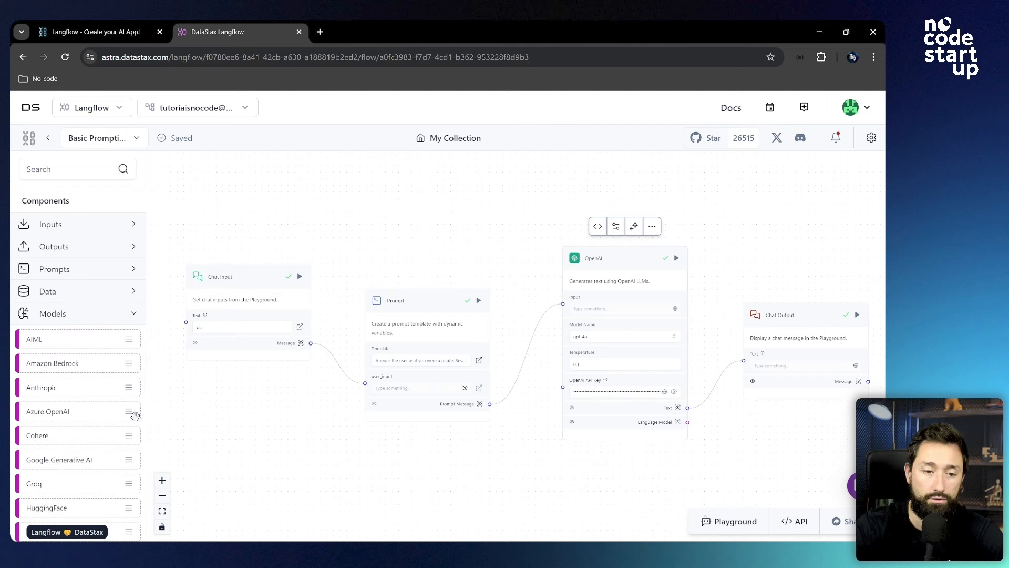
pyautogui.click(88, 273)
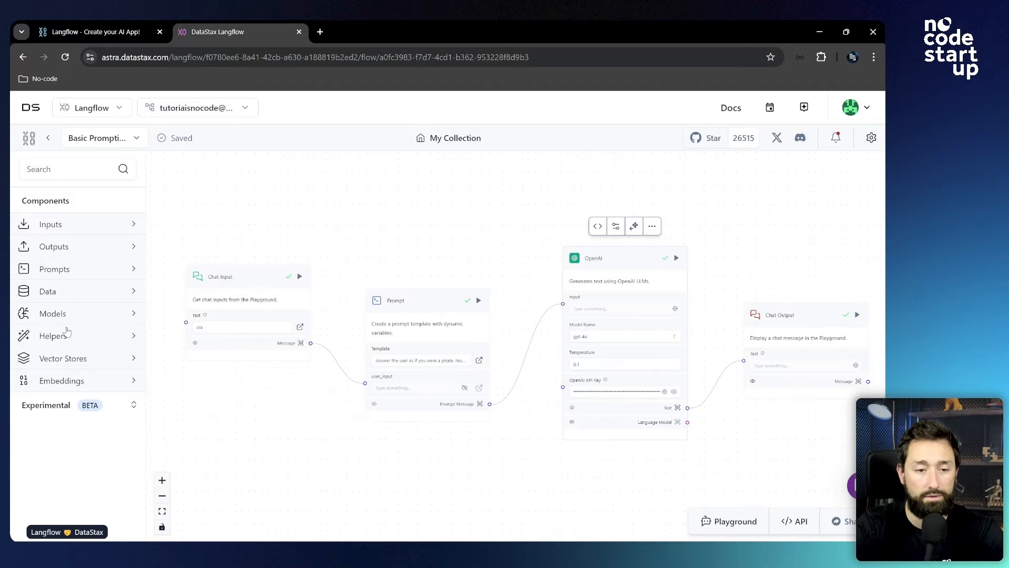
pyautogui.click(67, 335)
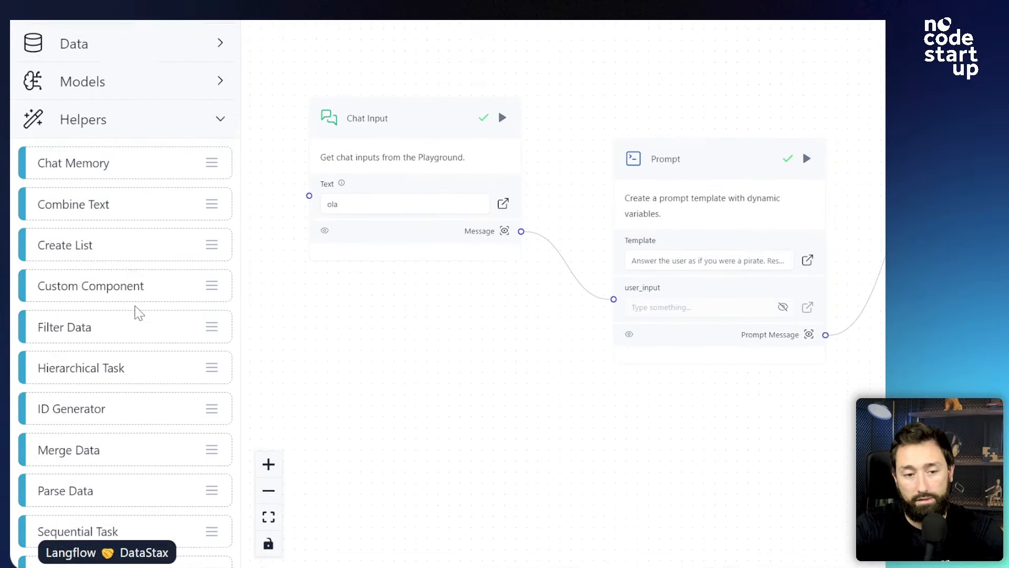
pyautogui.click(147, 296)
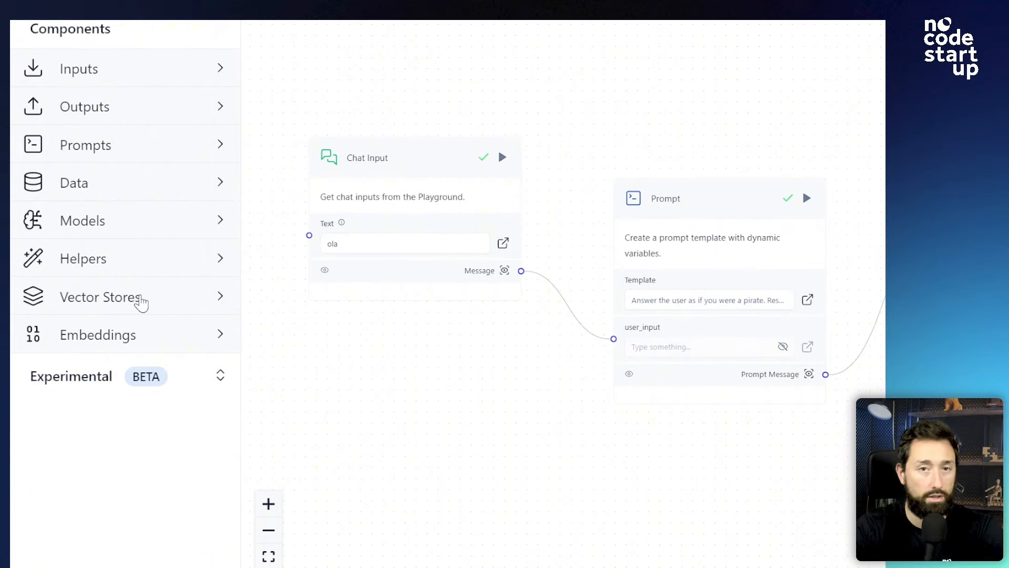
# Step: Examine the databases offered under Vector Stores and the providers offered under Embeddings
pyautogui.click(140, 301)
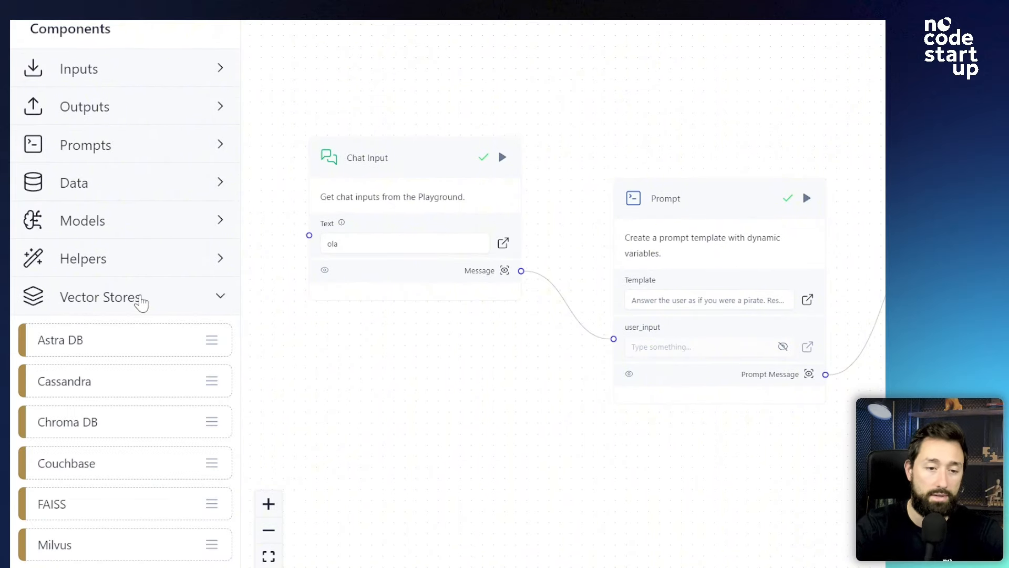
pyautogui.scroll(-2, 140, 293)
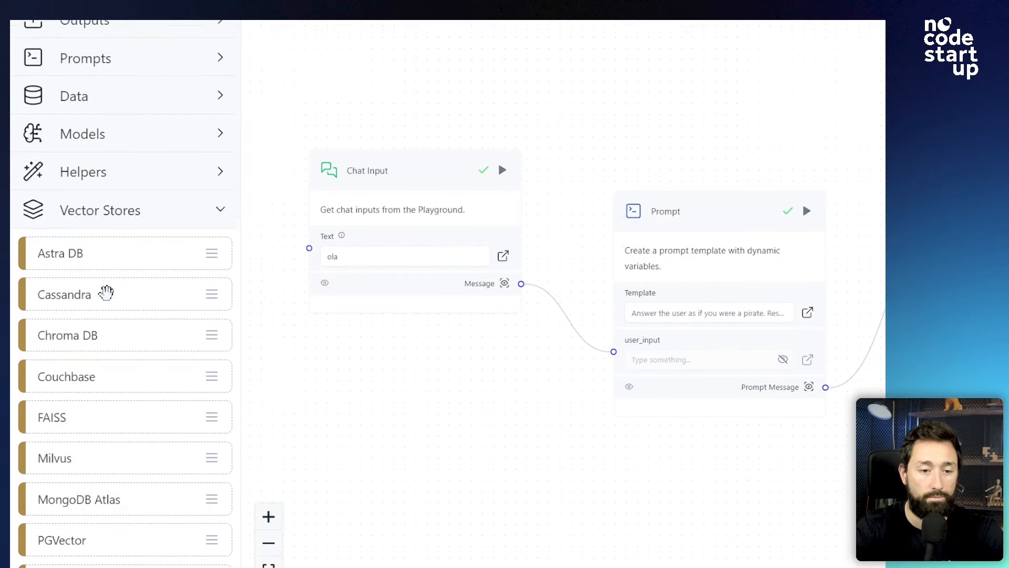
pyautogui.click(132, 230)
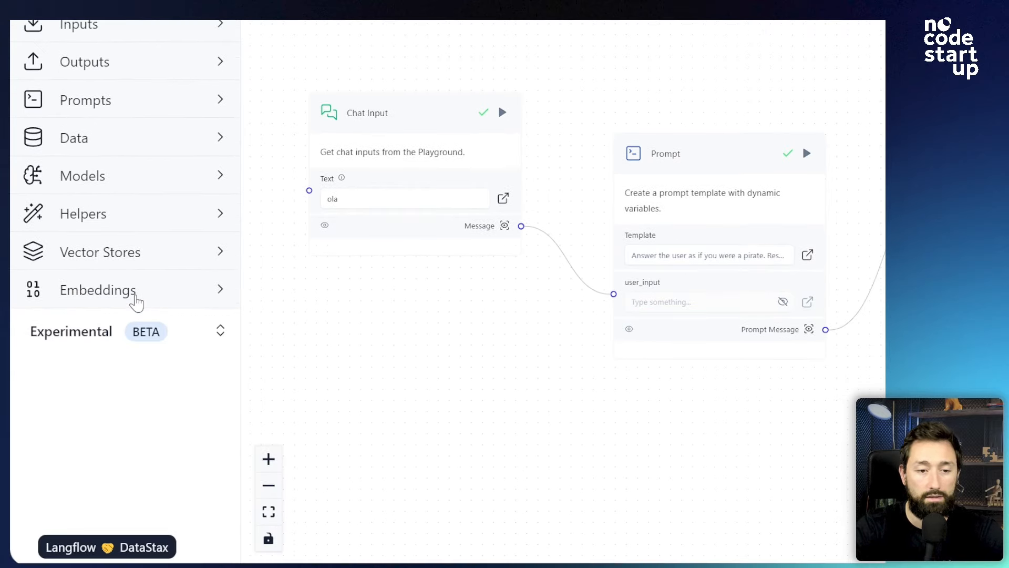
pyautogui.click(137, 302)
pyautogui.scroll(-4, 129, 290)
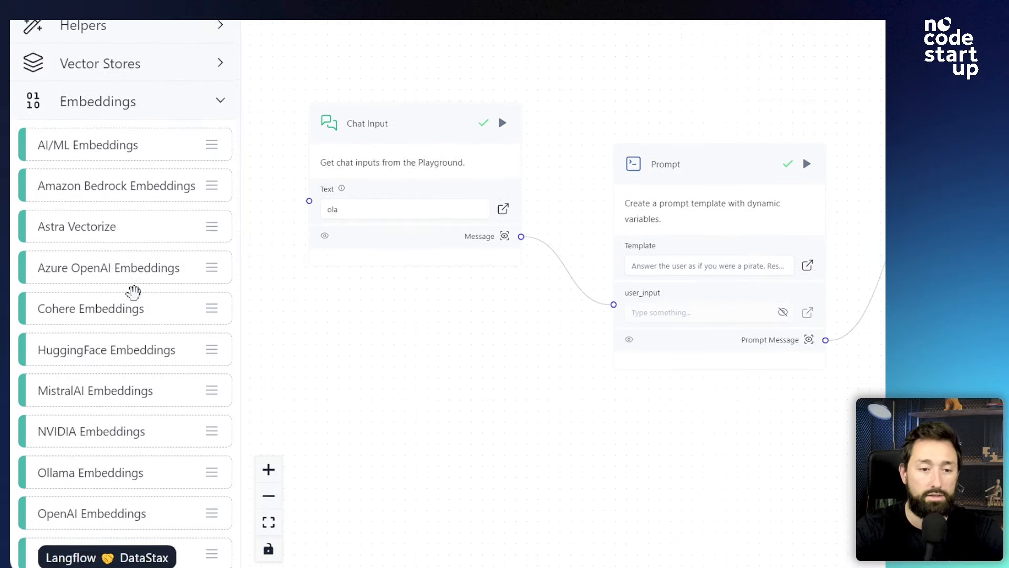
pyautogui.scroll(-2, 127, 293)
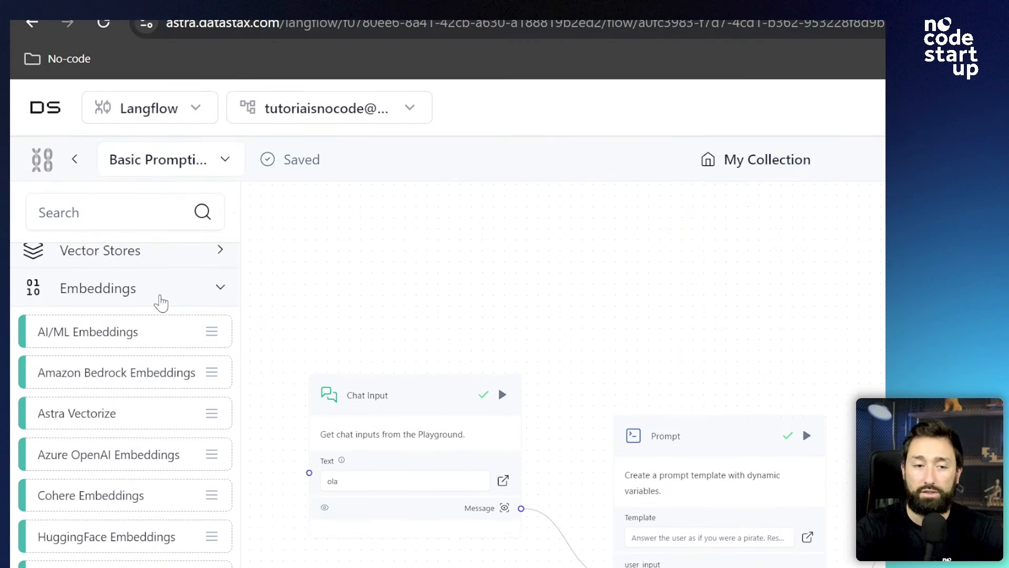
pyautogui.click(161, 303)
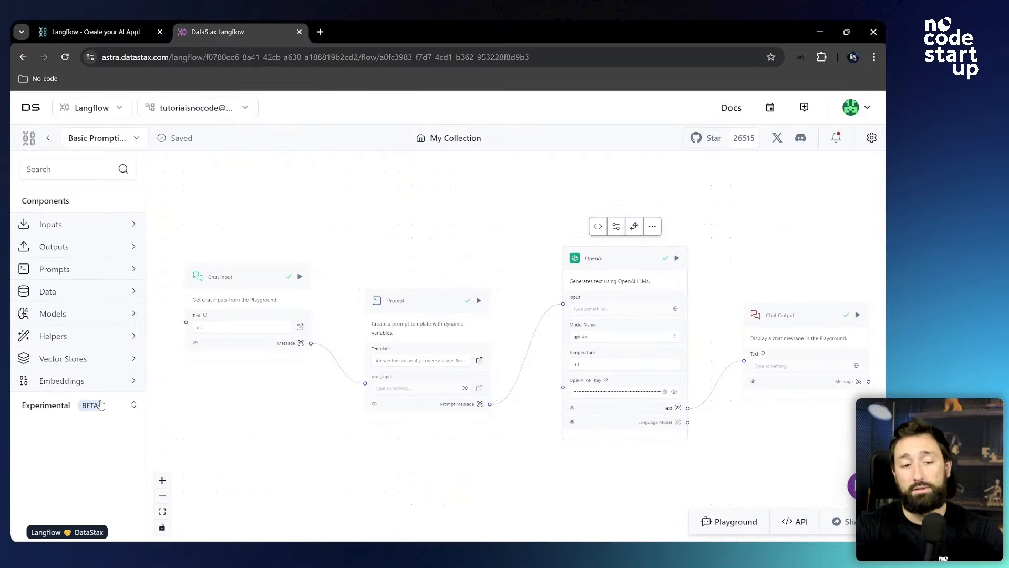
# Step: Explore the Experimental component categories, including the agents listed under Agents, and collapse the section
pyautogui.click(102, 403)
pyautogui.scroll(-3, 94, 335)
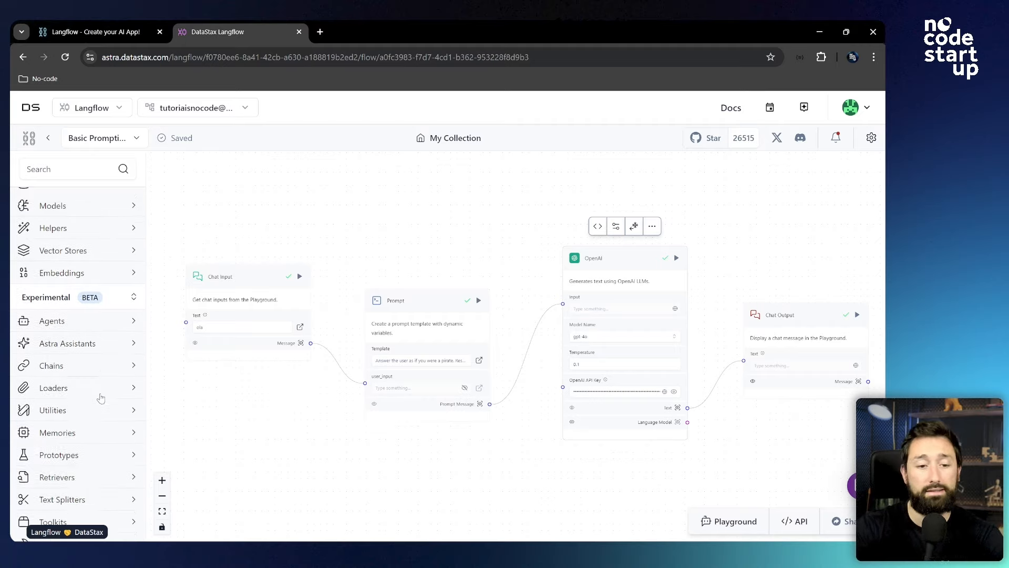
pyautogui.scroll(-1, 100, 321)
pyautogui.click(100, 294)
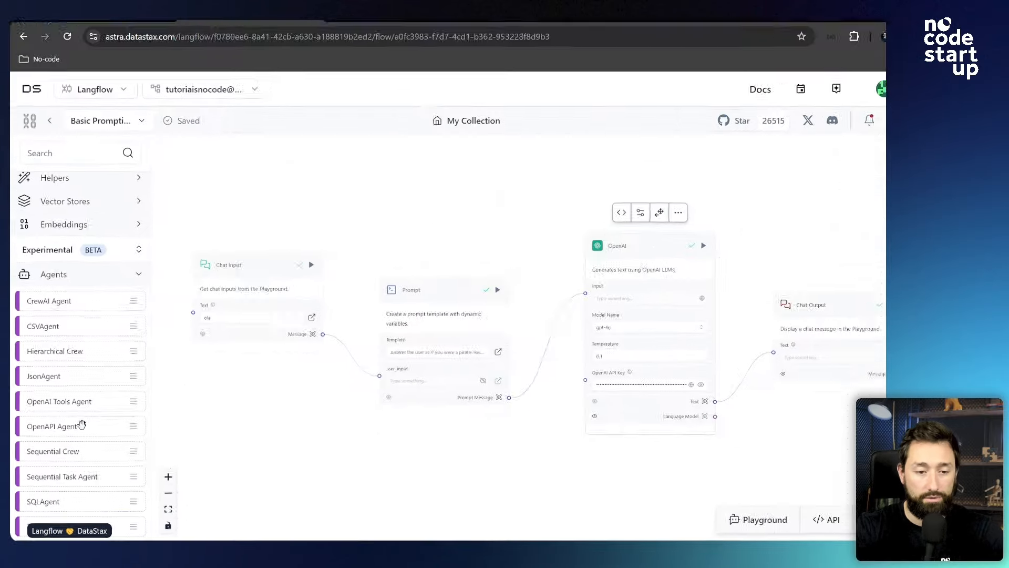
pyautogui.scroll(4, 79, 315)
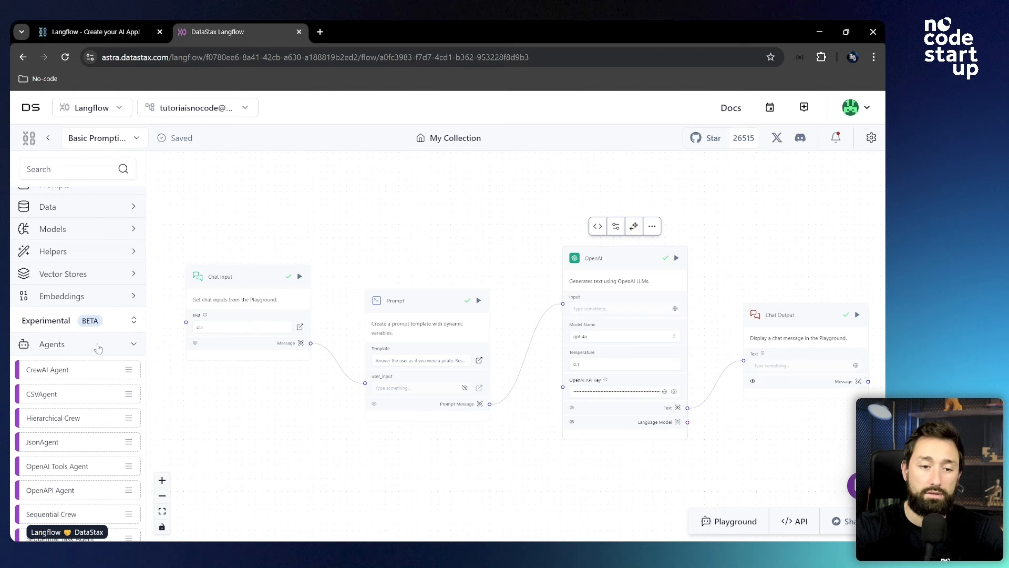
pyautogui.click(98, 349)
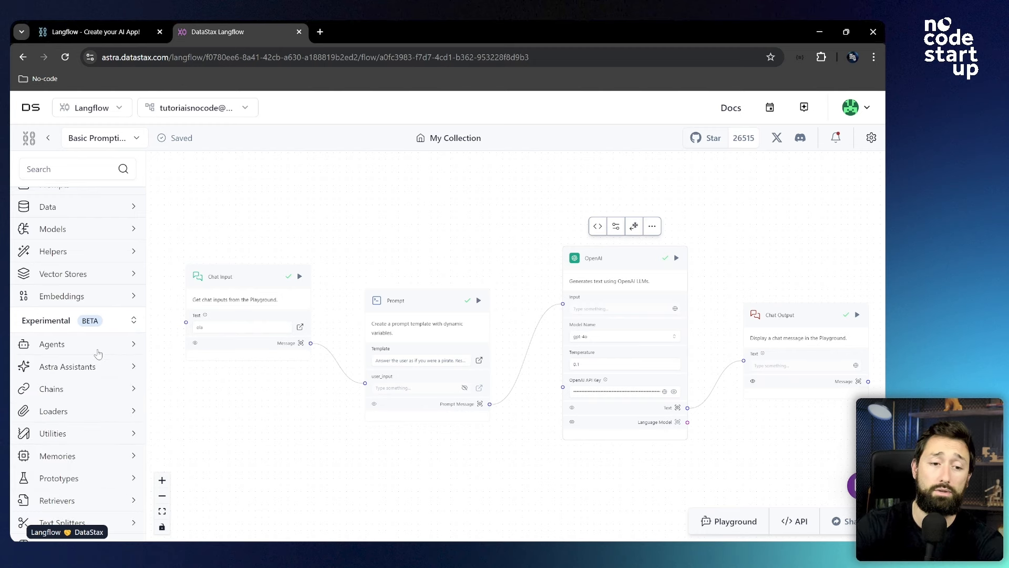
pyautogui.scroll(-1, 98, 354)
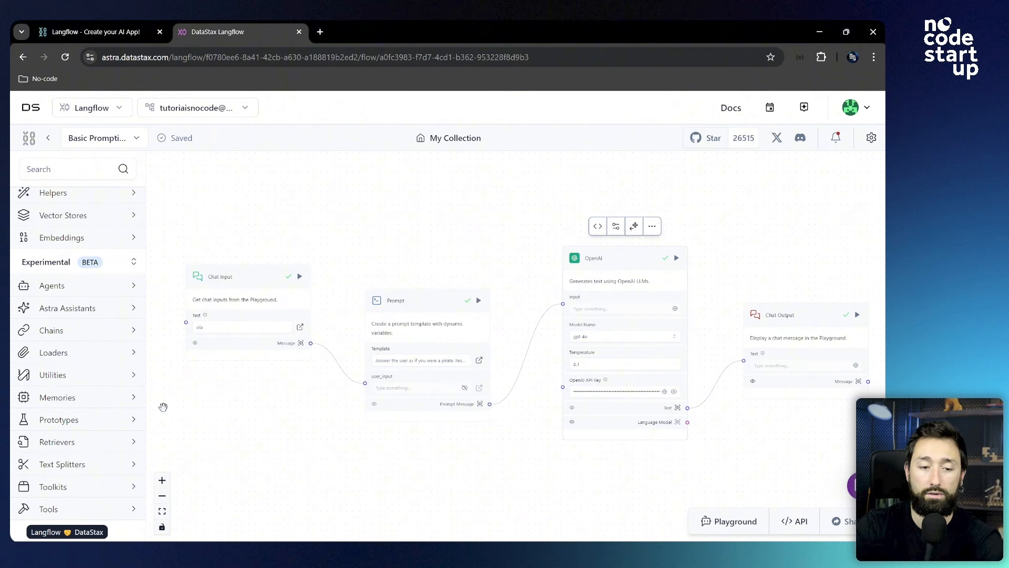
pyautogui.click(127, 263)
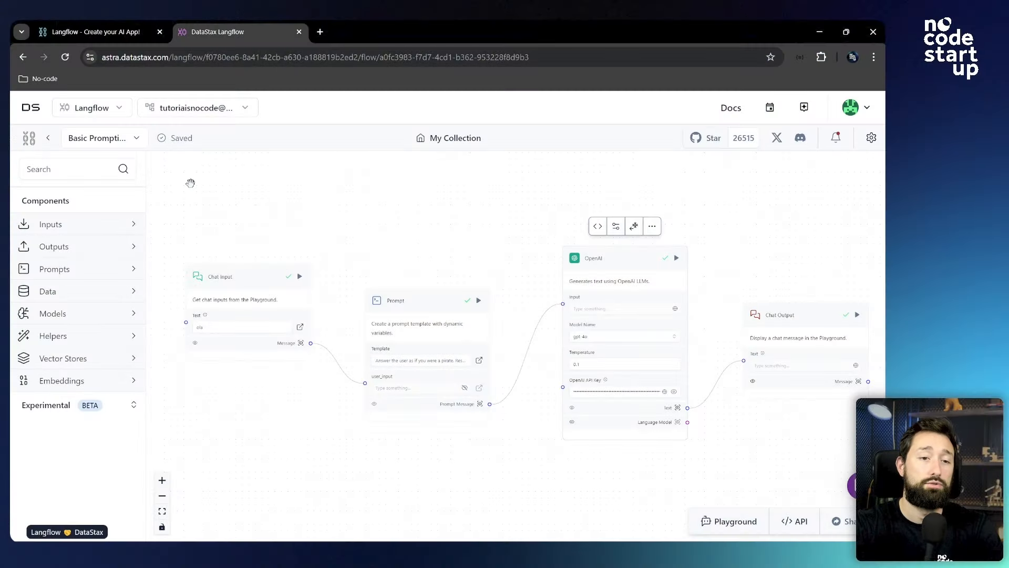
# Step: Leave the Basic Prompting flow and create a new project from the Vector Store RAG template
pyautogui.click(47, 139)
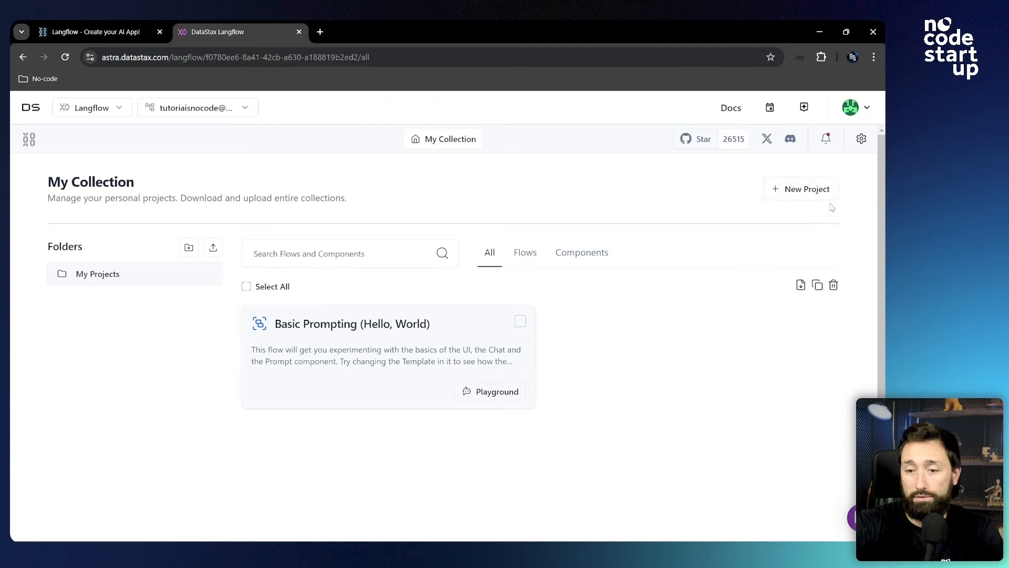
pyautogui.click(804, 189)
pyautogui.scroll(-3, 668, 349)
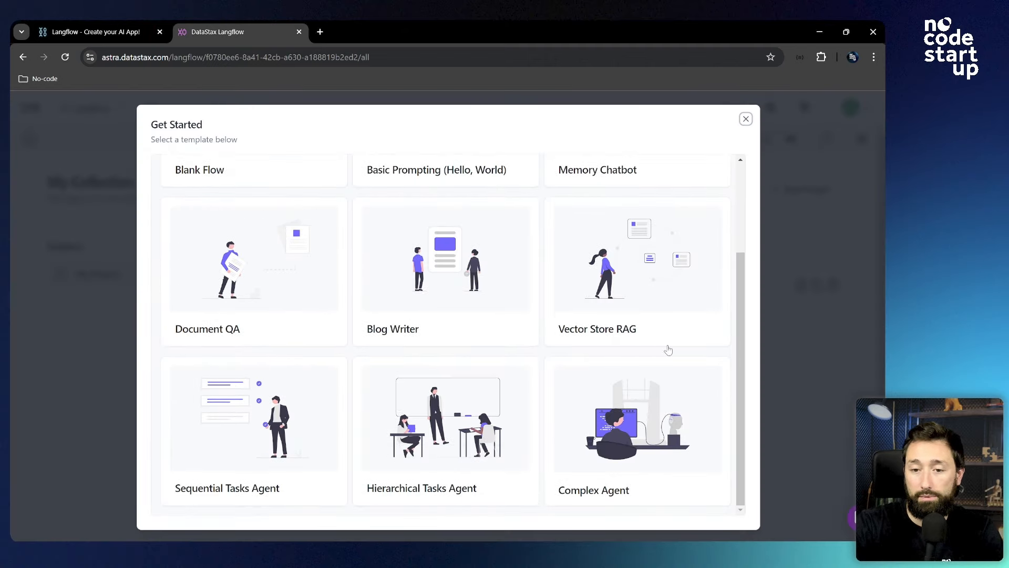
pyautogui.scroll(2, 610, 310)
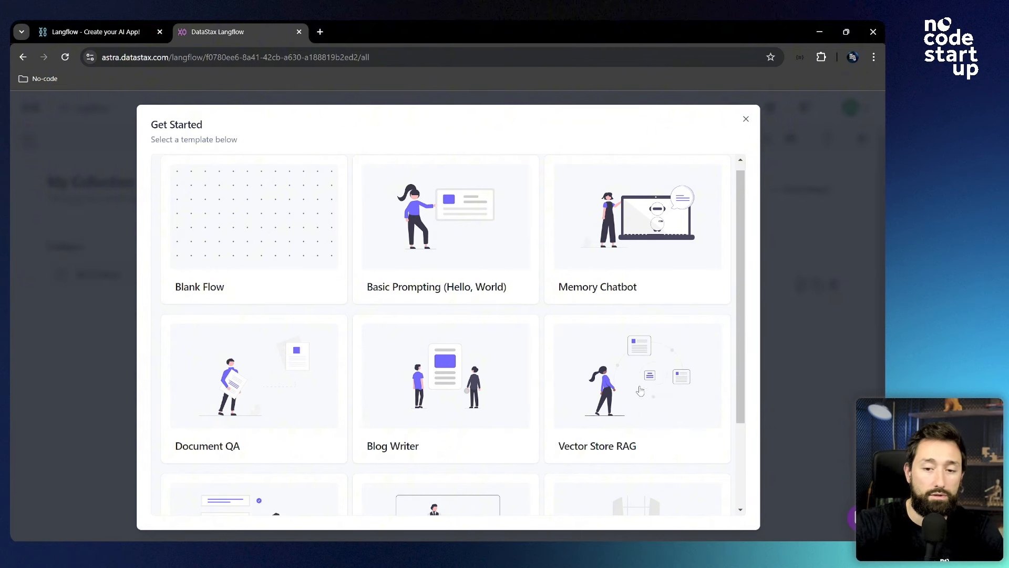
pyautogui.click(668, 392)
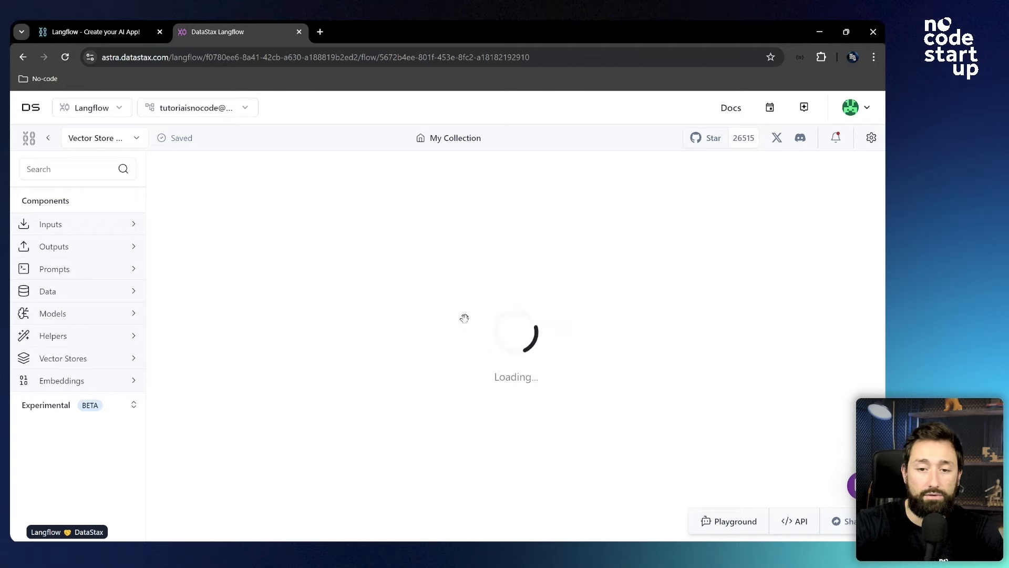
# Step: Examine the retrieval chain of the Vector Store RAG flow, from Chat Input and OpenAI Embeddings through Astra DB, Parse Data and Prompt to OpenAI
pyautogui.scroll(3, 190, 169)
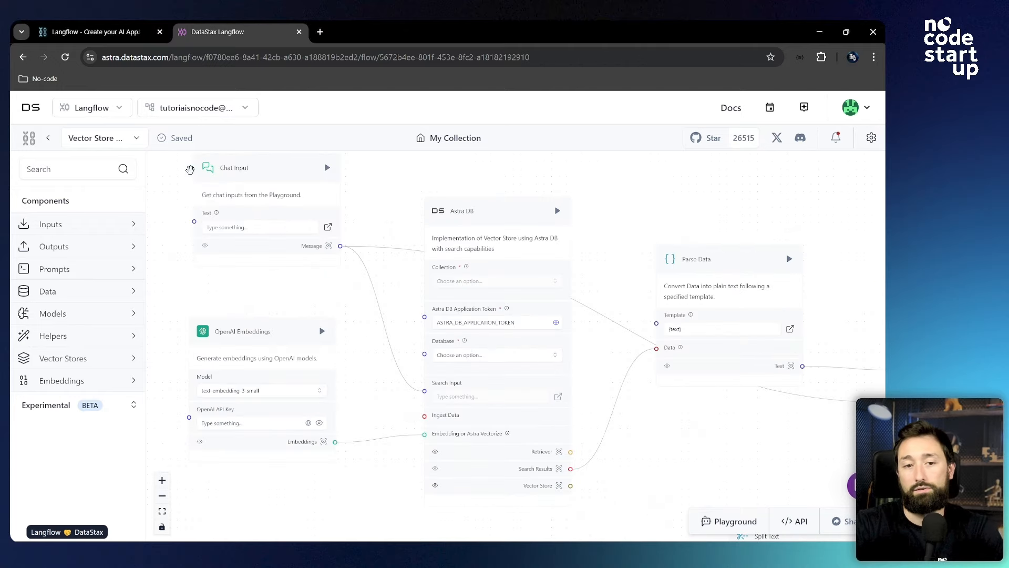
pyautogui.scroll(-2, 239, 218)
pyautogui.scroll(3, 351, 285)
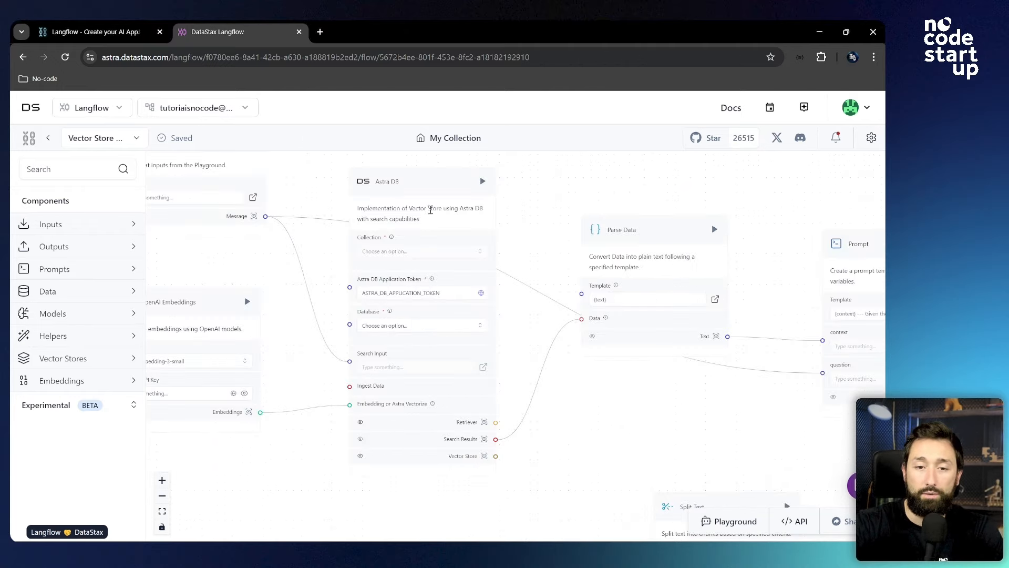
pyautogui.scroll(-2, 440, 292)
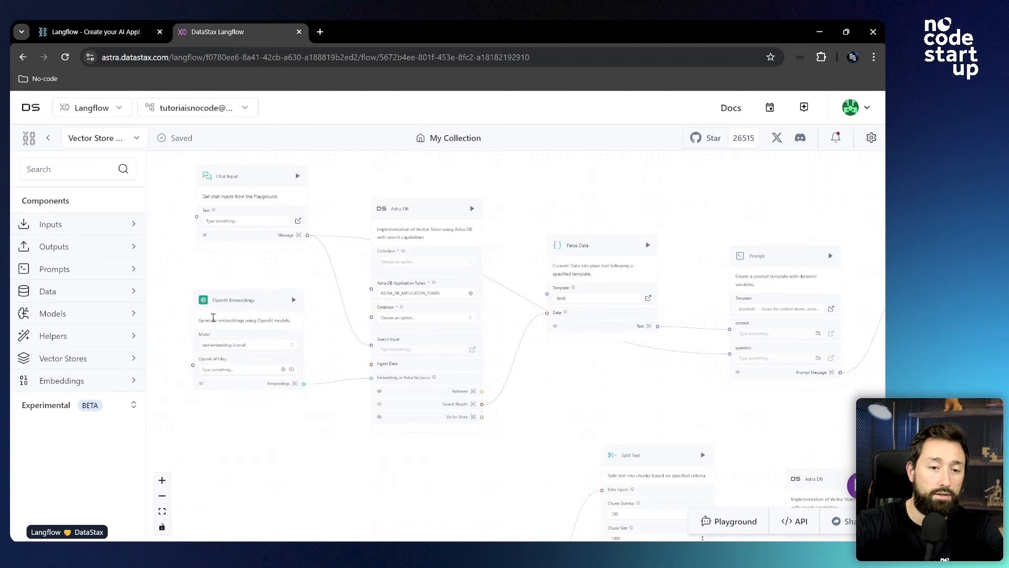
pyautogui.scroll(3, 395, 267)
pyautogui.scroll(-1, 393, 326)
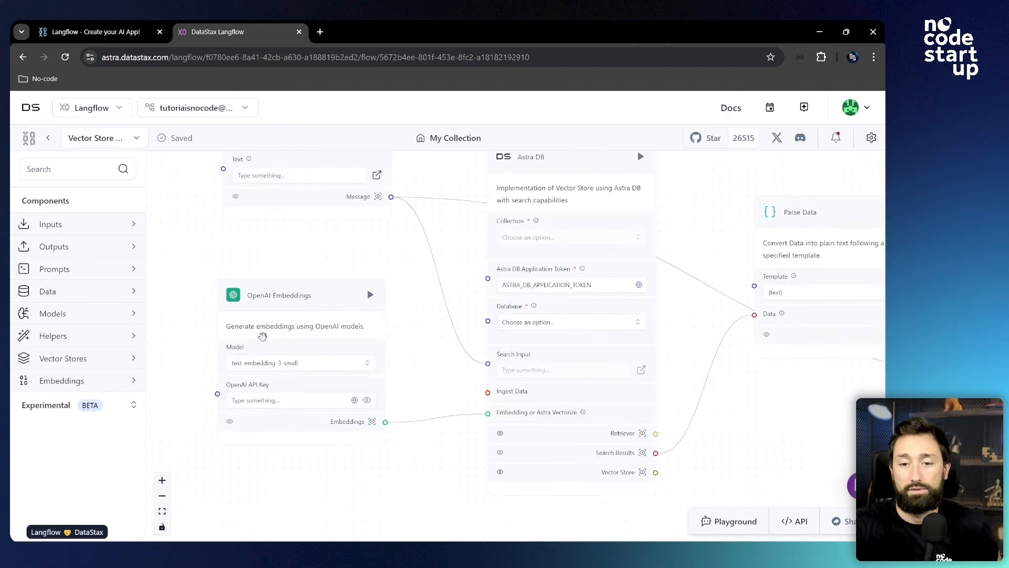
pyautogui.scroll(-4, 315, 289)
pyautogui.scroll(3, 477, 284)
pyautogui.scroll(-3, 477, 284)
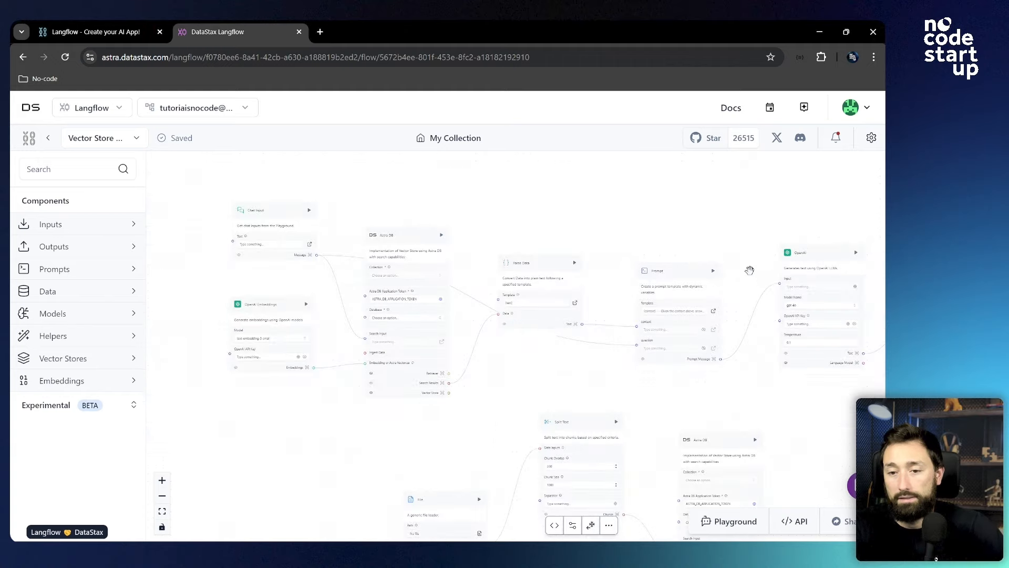
pyautogui.scroll(5, 750, 266)
pyautogui.scroll(-4, 516, 313)
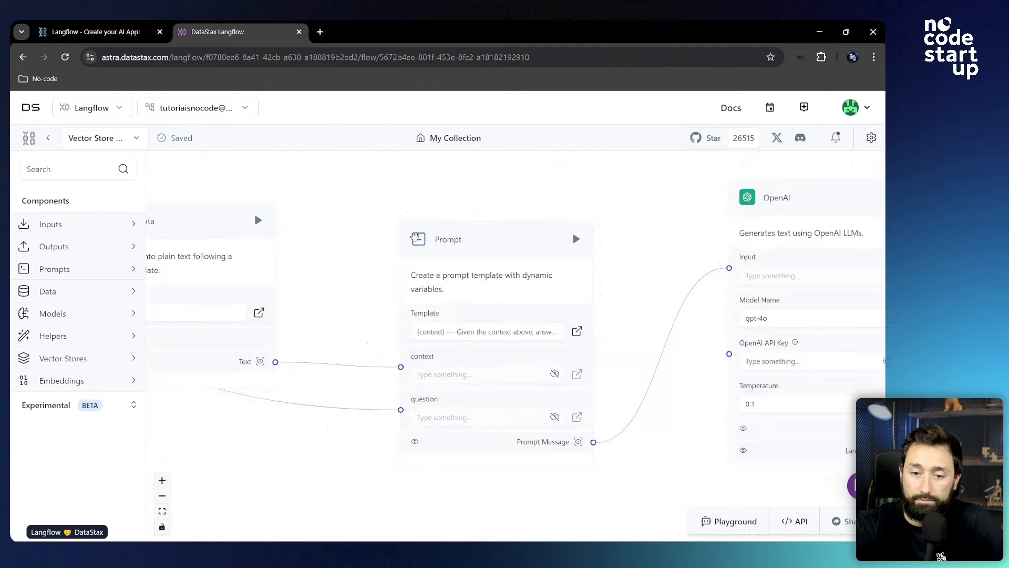
pyautogui.scroll(4, 791, 274)
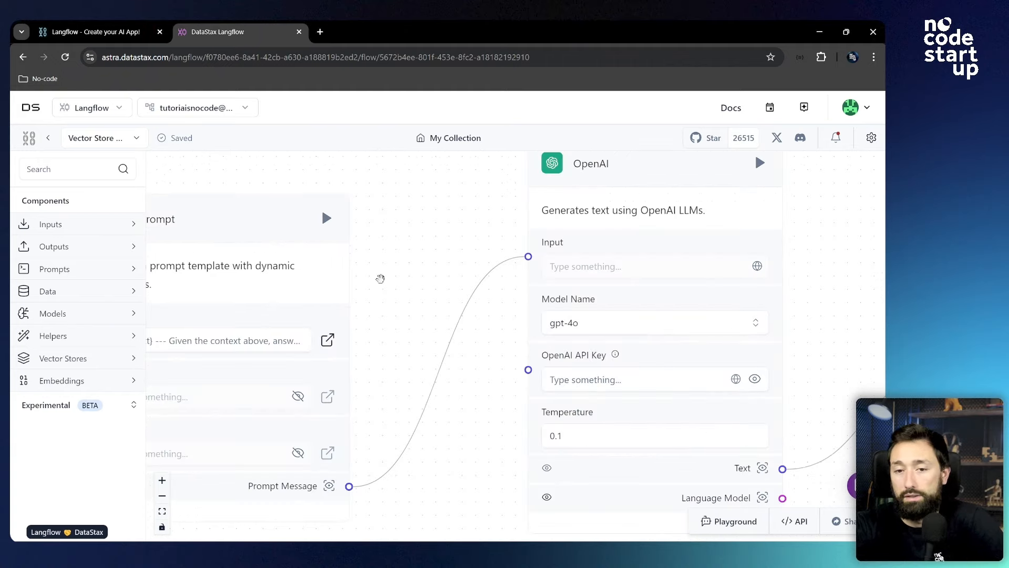
pyautogui.scroll(-3, 380, 279)
pyautogui.scroll(-3, 761, 203)
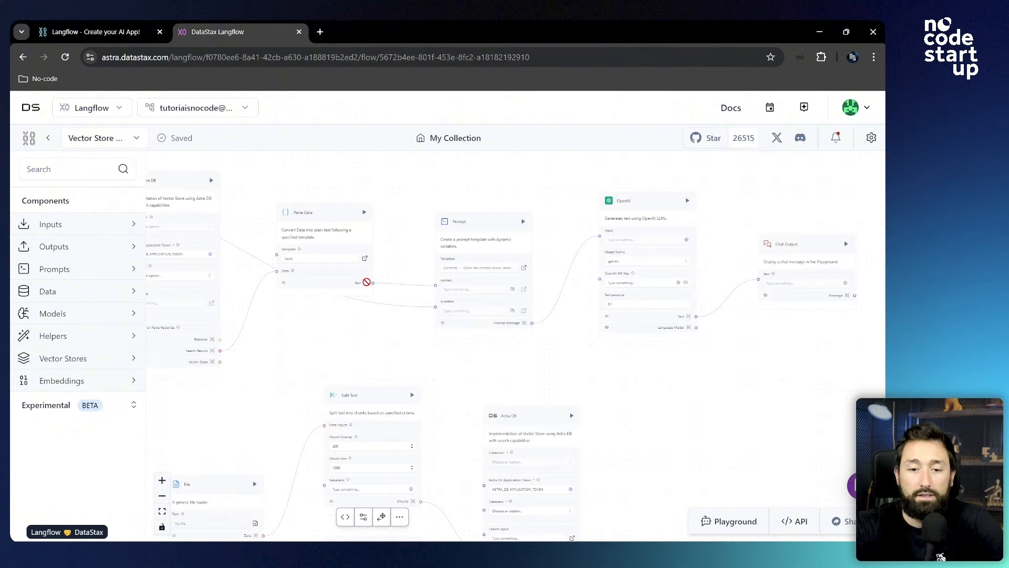
# Step: Examine the ingestion chain of the flow, covering the File, Split Text, OpenAI Embeddings and Astra DB components
pyautogui.scroll(-2, 372, 448)
pyautogui.scroll(3, 491, 300)
pyautogui.scroll(-2, 309, 340)
pyautogui.scroll(3, 310, 340)
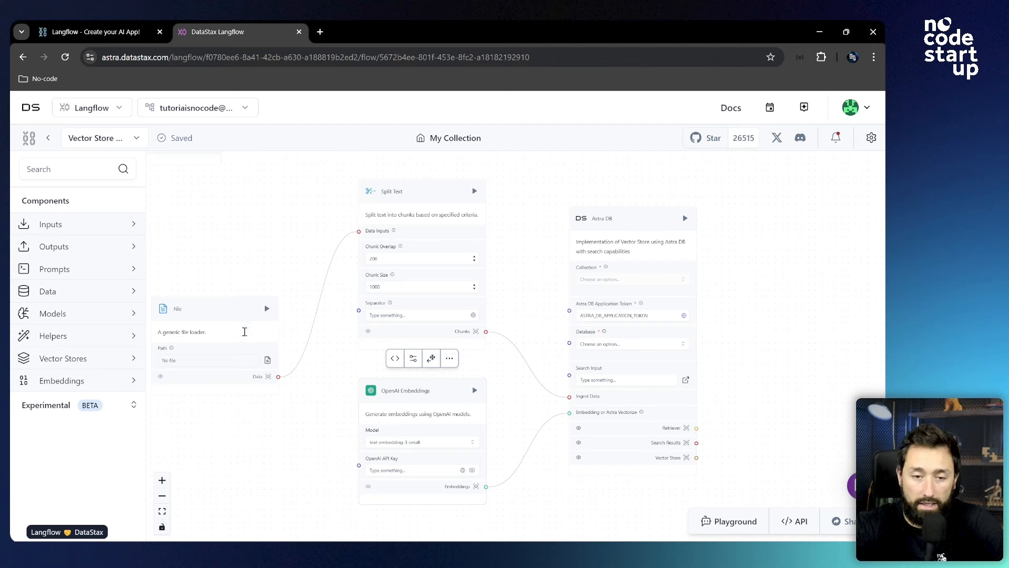
pyautogui.scroll(2, 202, 308)
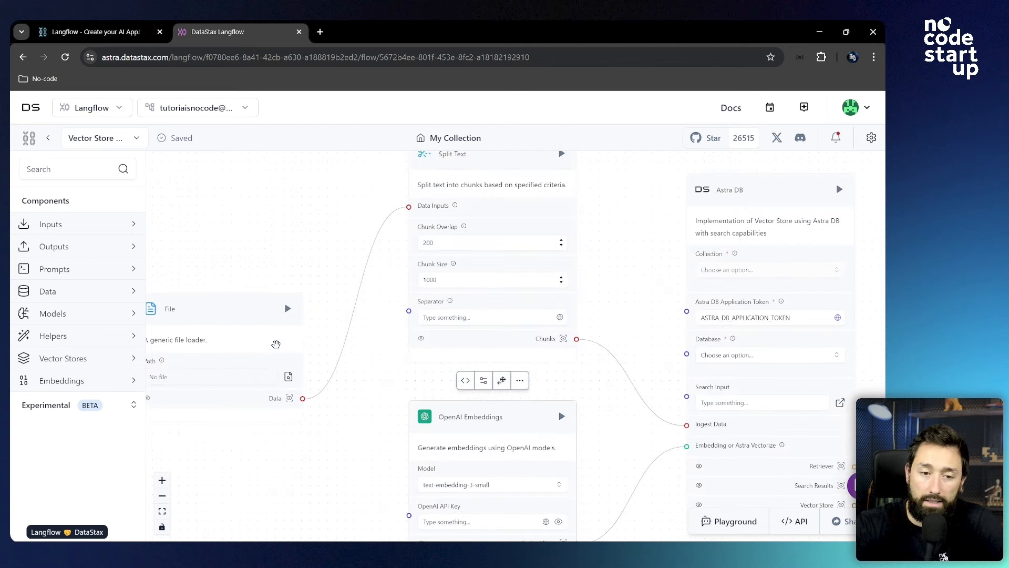
pyautogui.scroll(-1, 503, 272)
pyautogui.scroll(5, 587, 211)
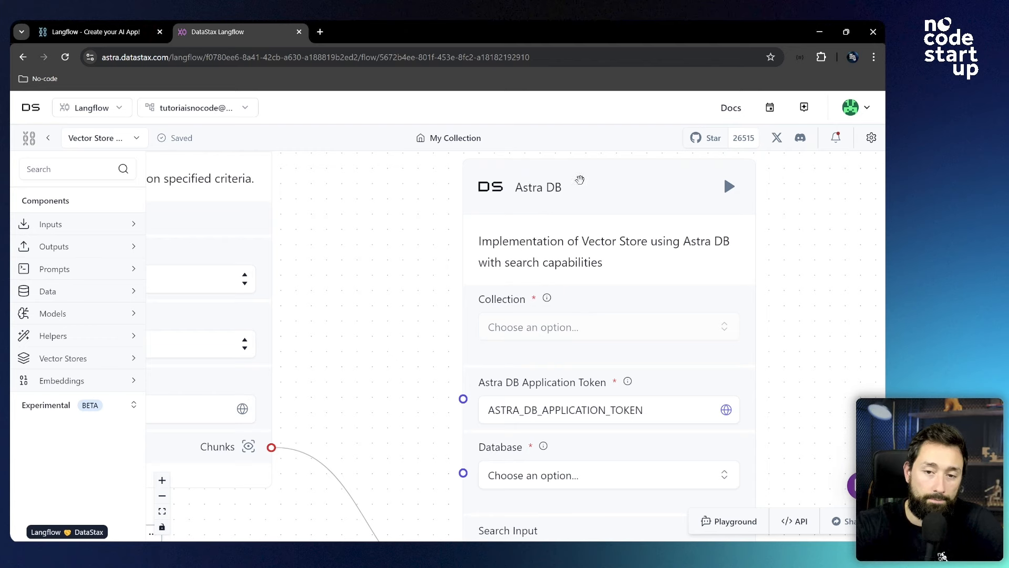
pyautogui.scroll(-4, 666, 211)
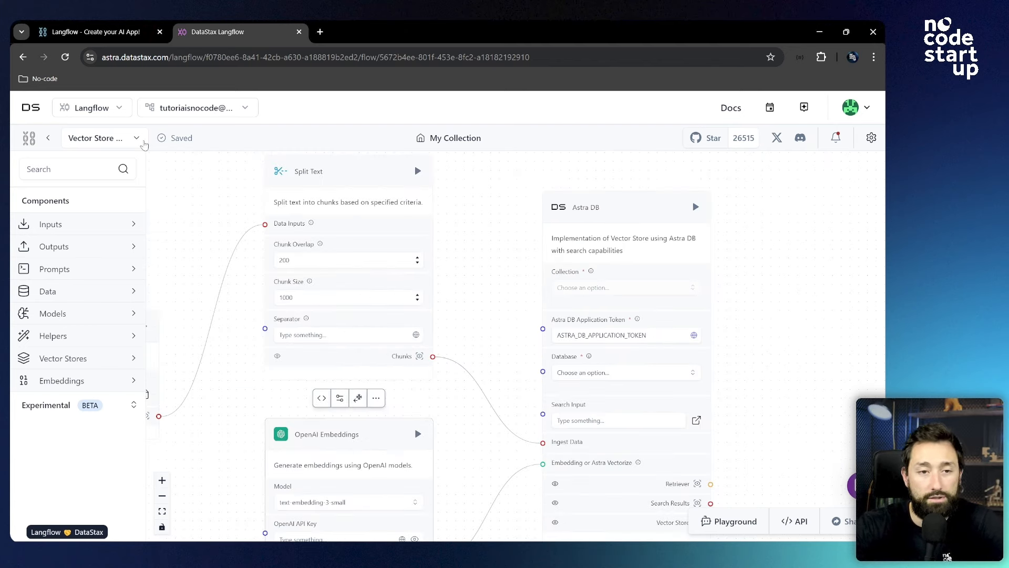
pyautogui.scroll(-4, 410, 282)
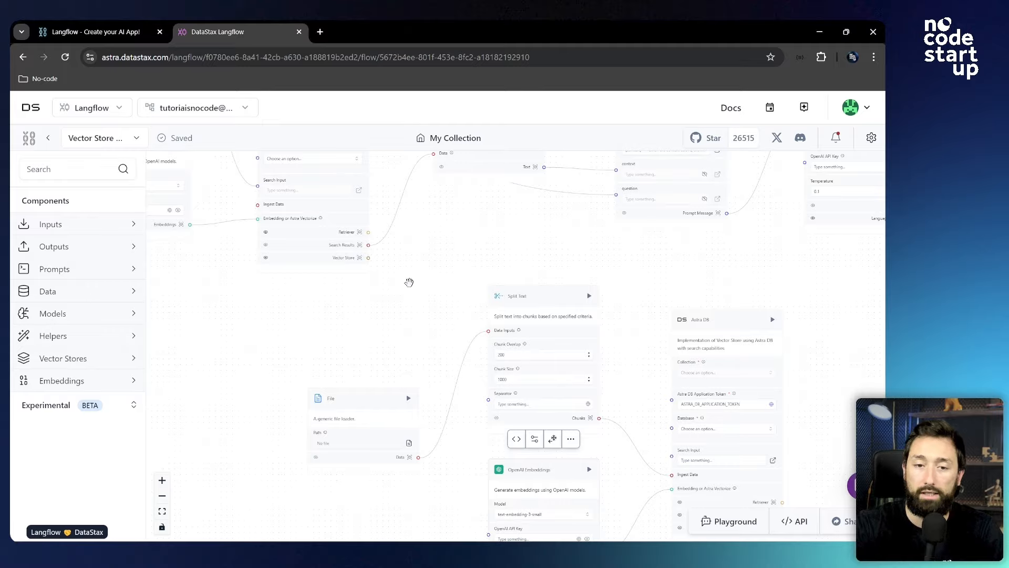